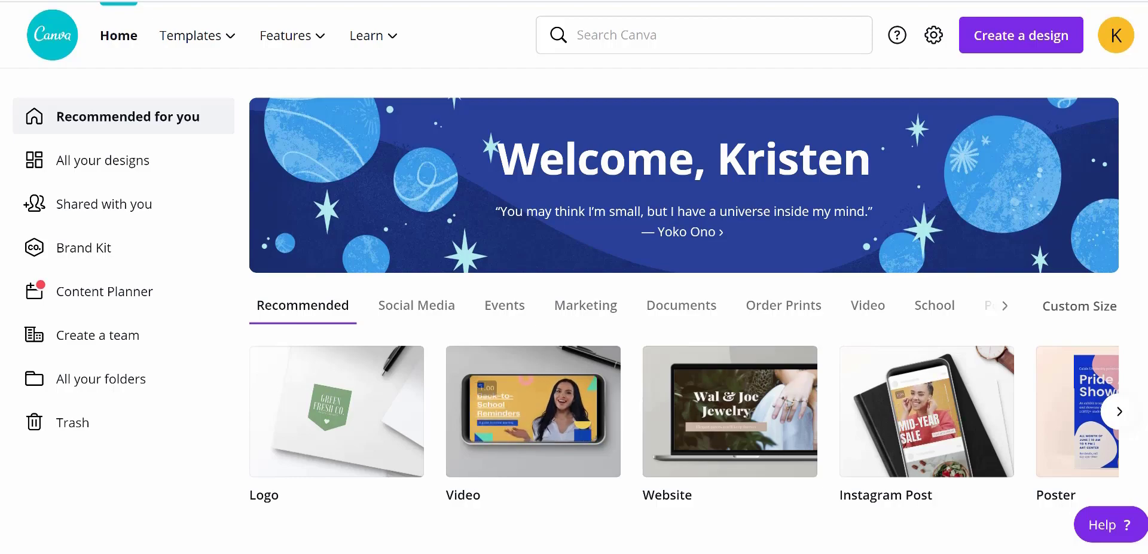
# Create a new Logo design at 500 × 500 px
pyautogui.scroll(-8, 685, 296)
pyautogui.scroll(-5, 686, 296)
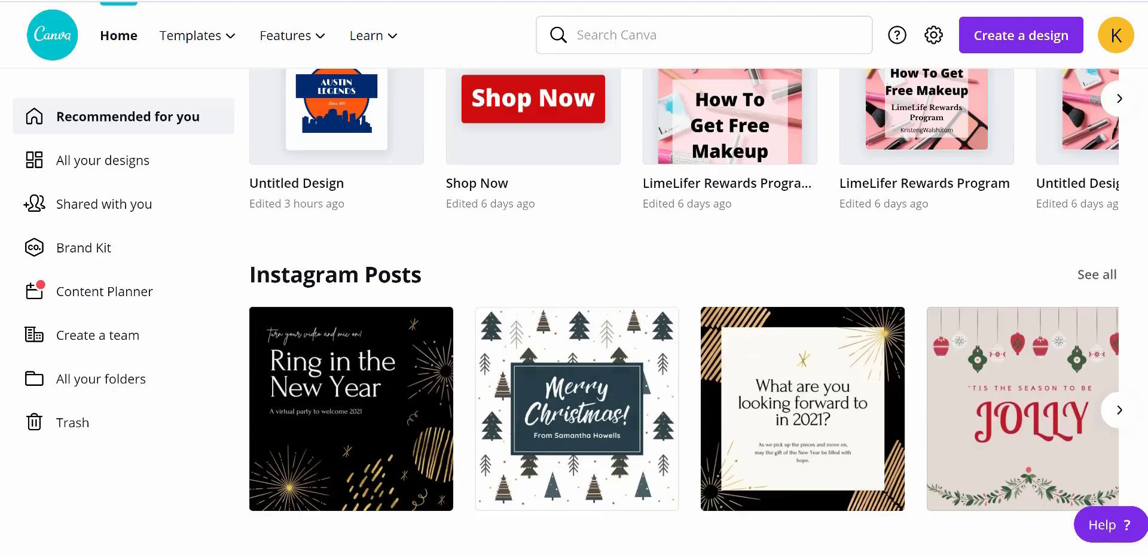
pyautogui.scroll(-3, 913, 362)
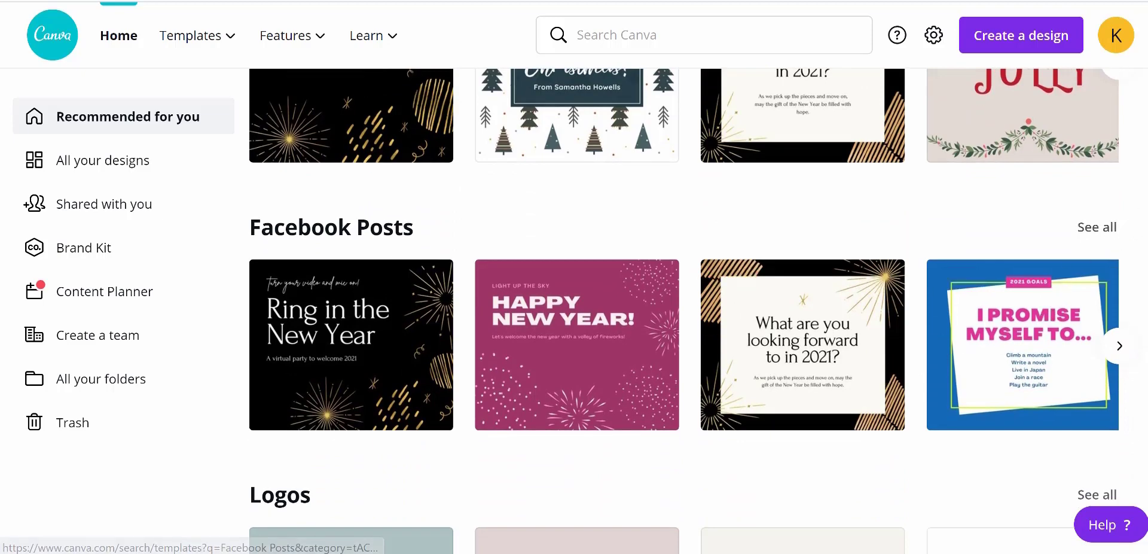
pyautogui.scroll(-6, 685, 300)
pyautogui.scroll(-6, 686, 311)
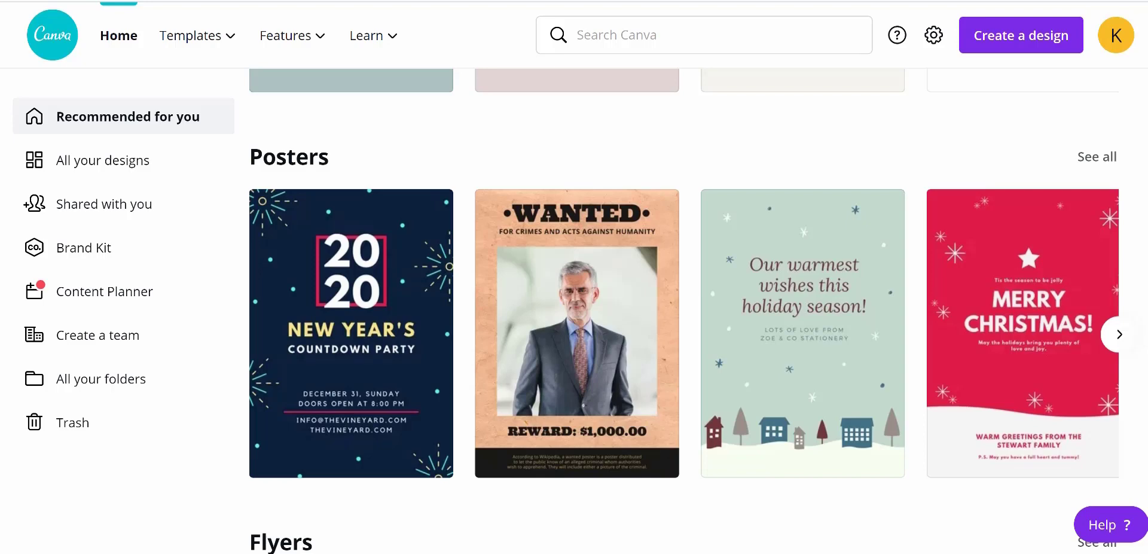
pyautogui.scroll(15, 685, 311)
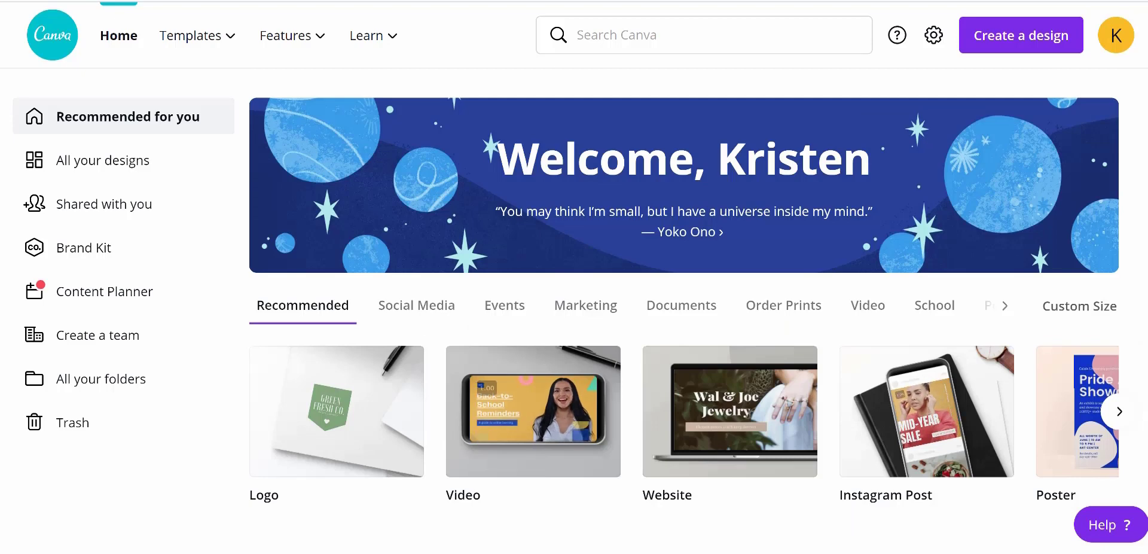
pyautogui.click(1012, 42)
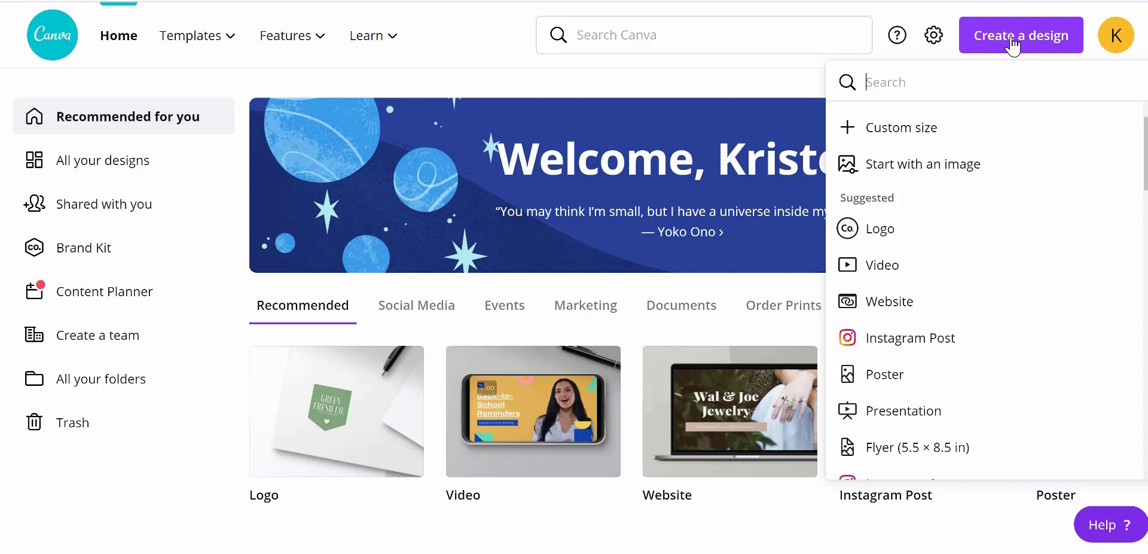
pyautogui.write('logo')
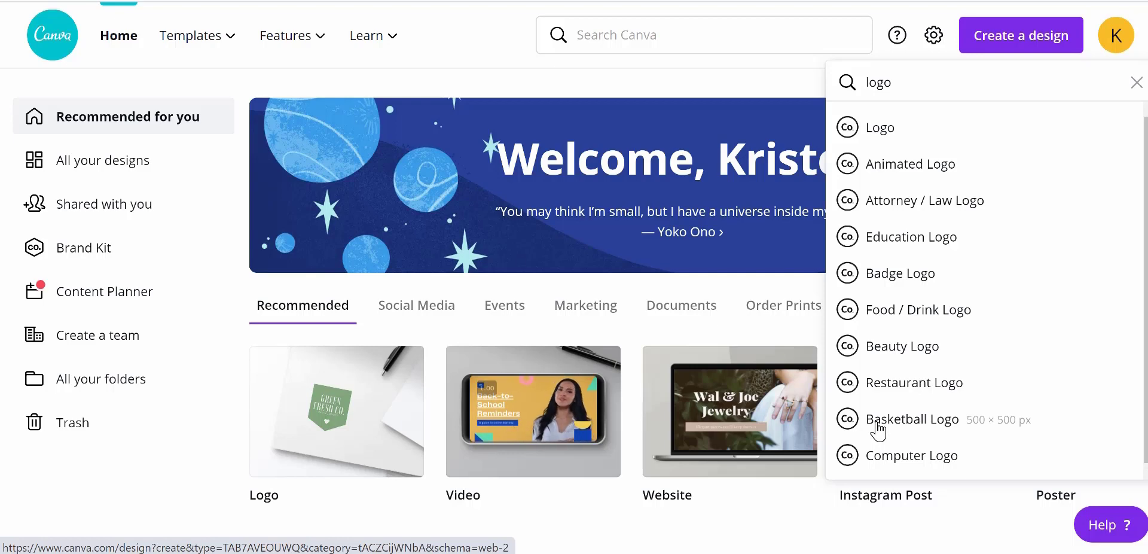
pyautogui.click(879, 126)
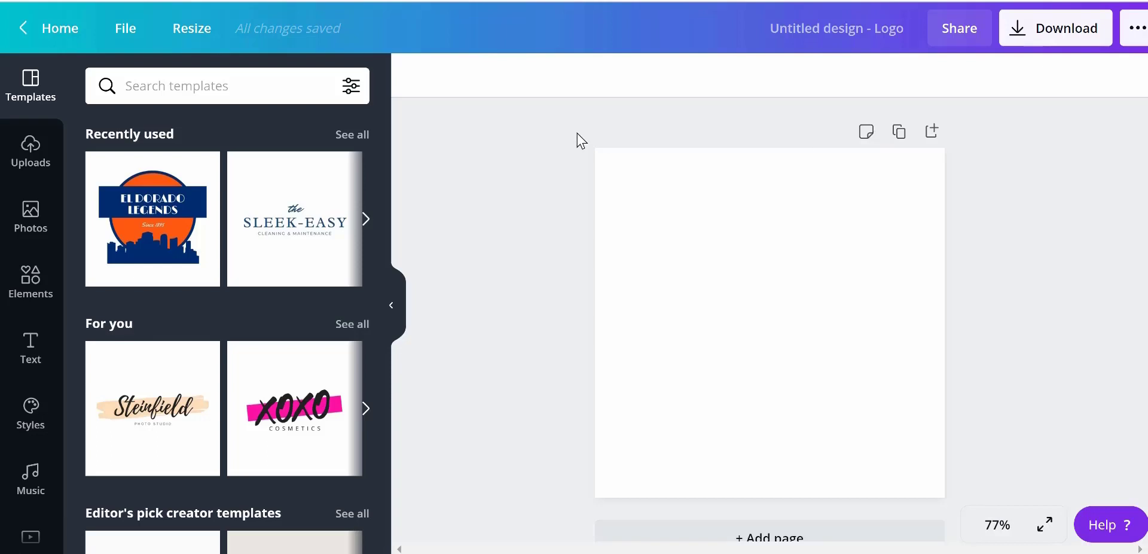
# Apply the Sleek-Easy cleaning logo template to the blank page
pyautogui.click(294, 227)
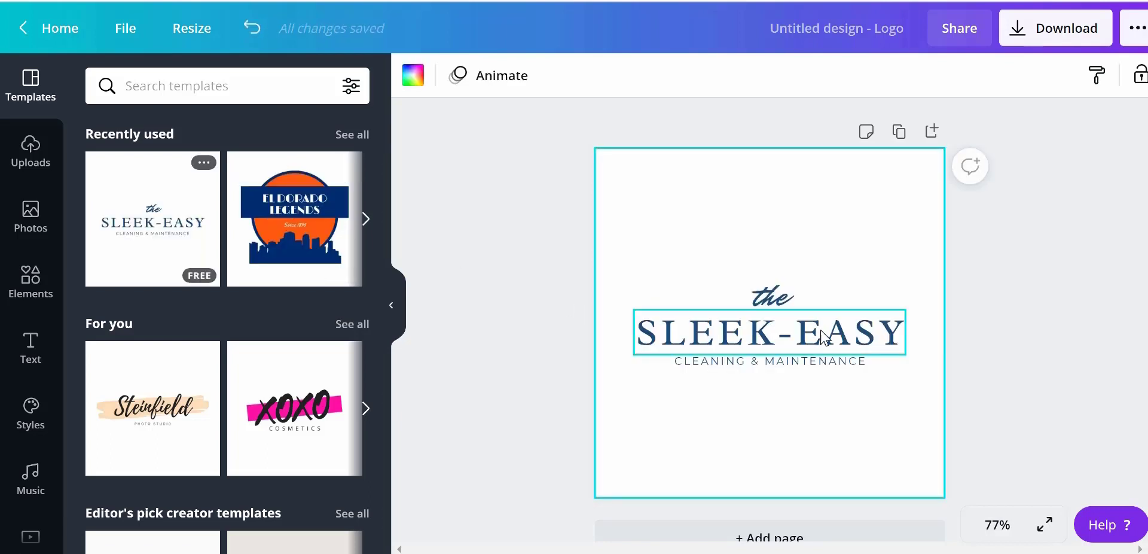
pyautogui.click(895, 343)
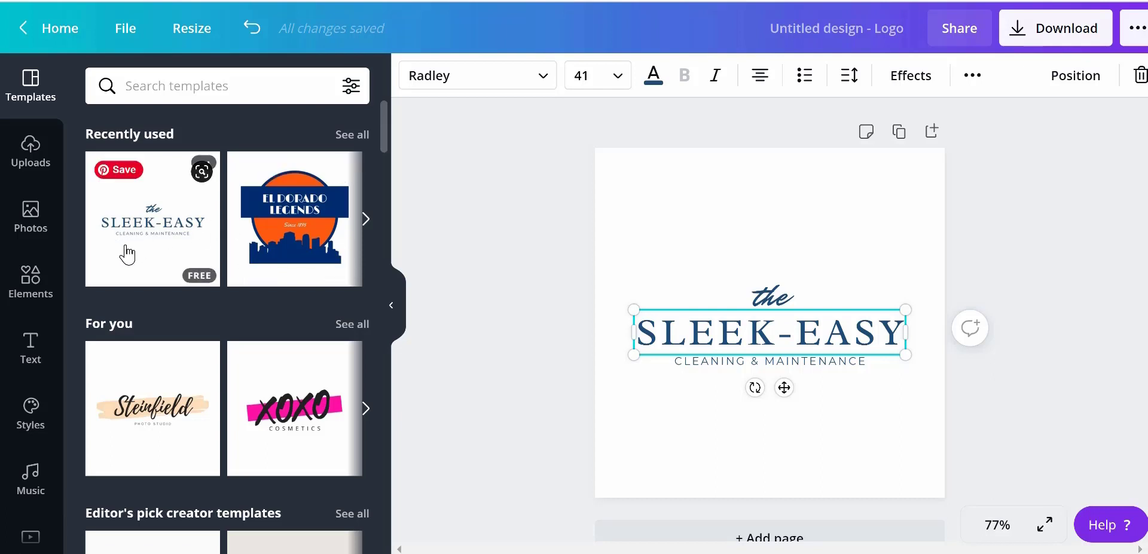
# Search the templates for cleaning and browse the results
pyautogui.click(230, 85)
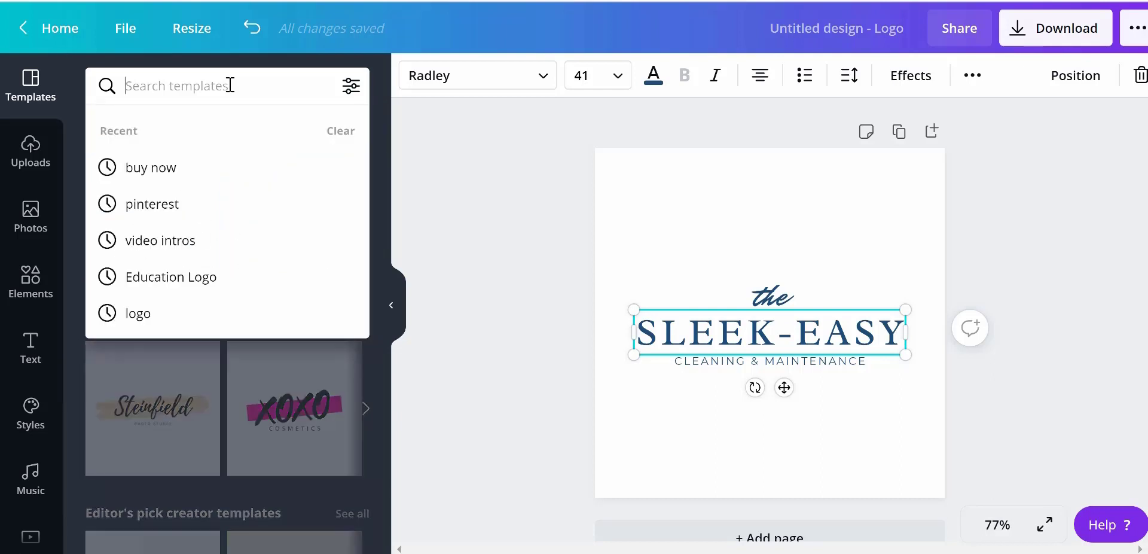
pyautogui.write('clean')
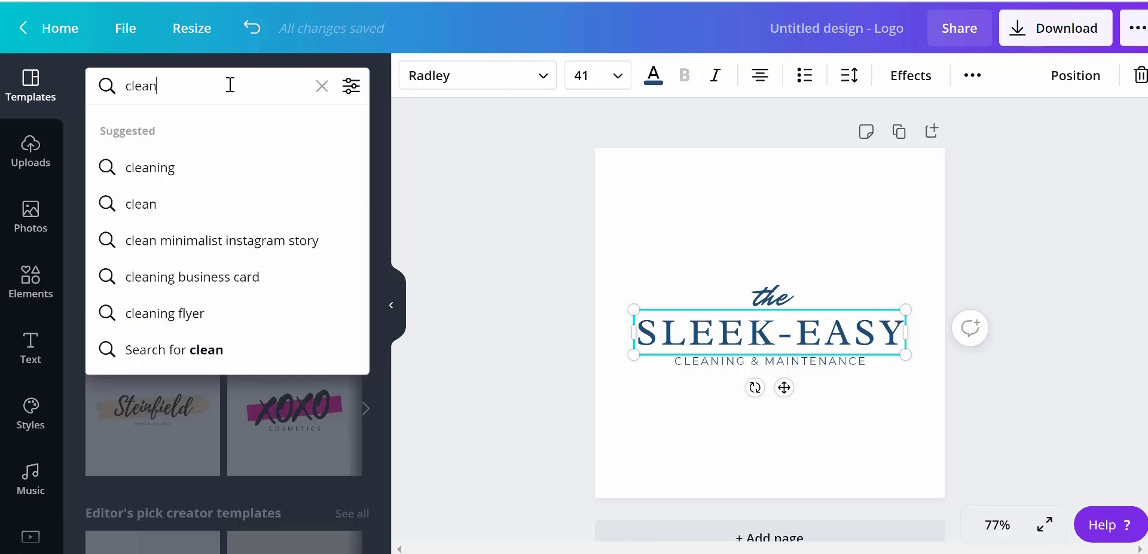
pyautogui.click(160, 169)
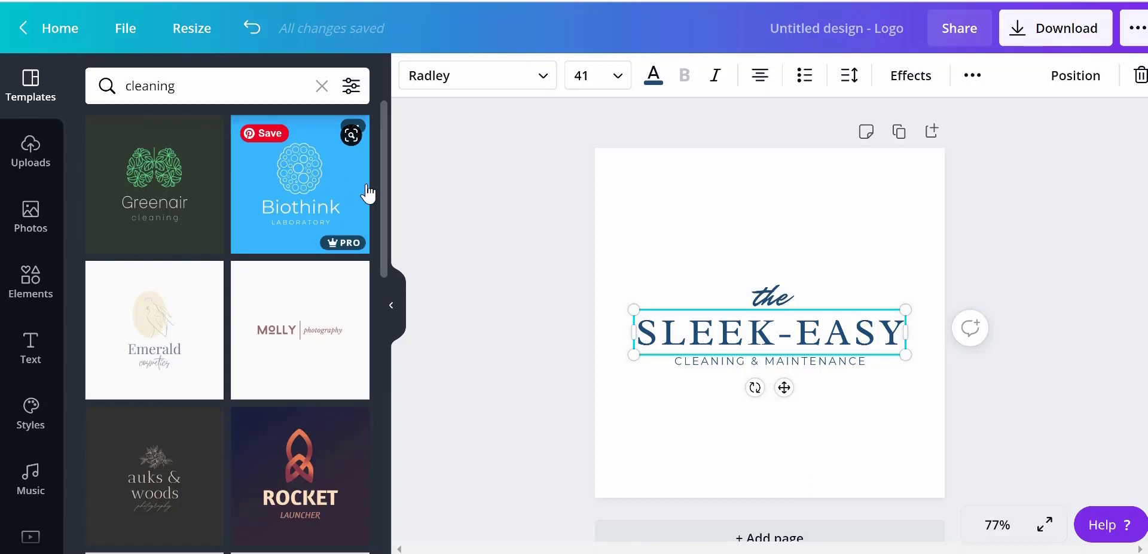
pyautogui.moveTo(387, 194); pyautogui.dragTo(385, 234)
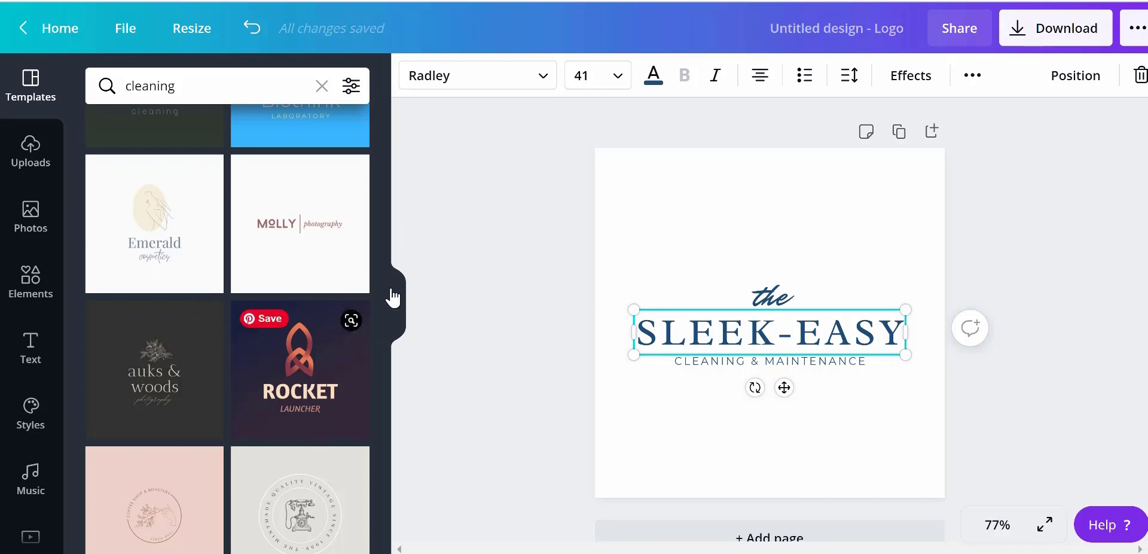
pyautogui.scroll(2, 381, 284)
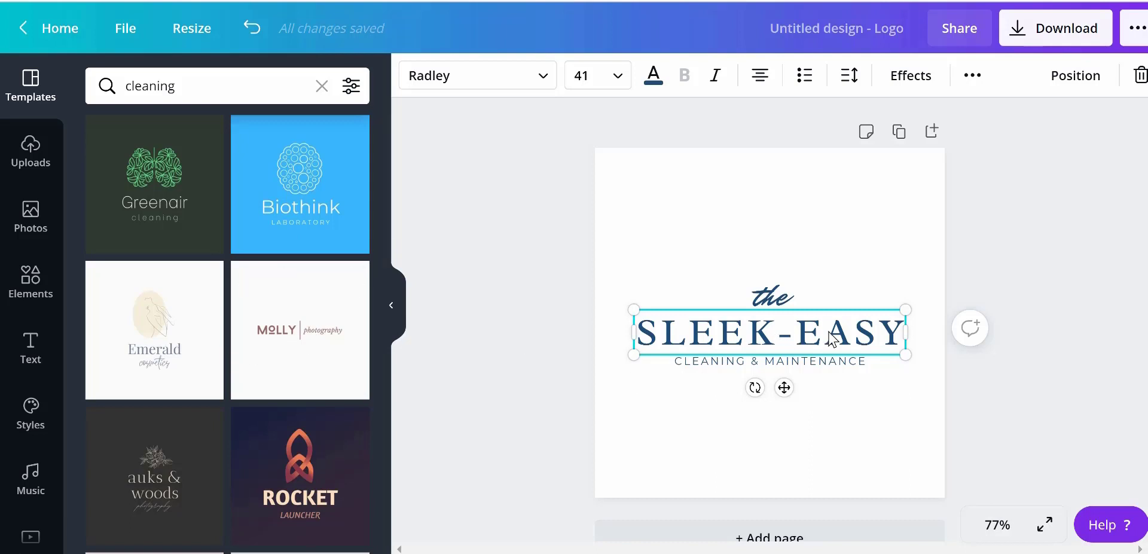
# Replace the SLEEK-EASY heading text with CleaningPros
pyautogui.click(870, 330)
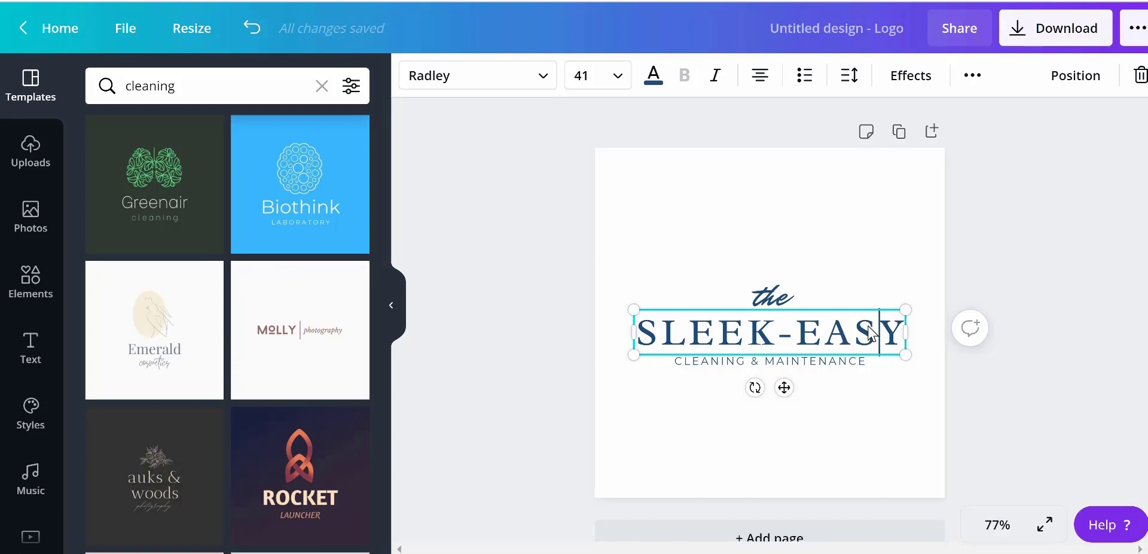
pyautogui.click(900, 342)
pyautogui.press('BackSpace')
pyautogui.press('BackSpace')
pyautogui.press('BackSpace')
pyautogui.press('BackSpace')
pyautogui.press('BackSpace')
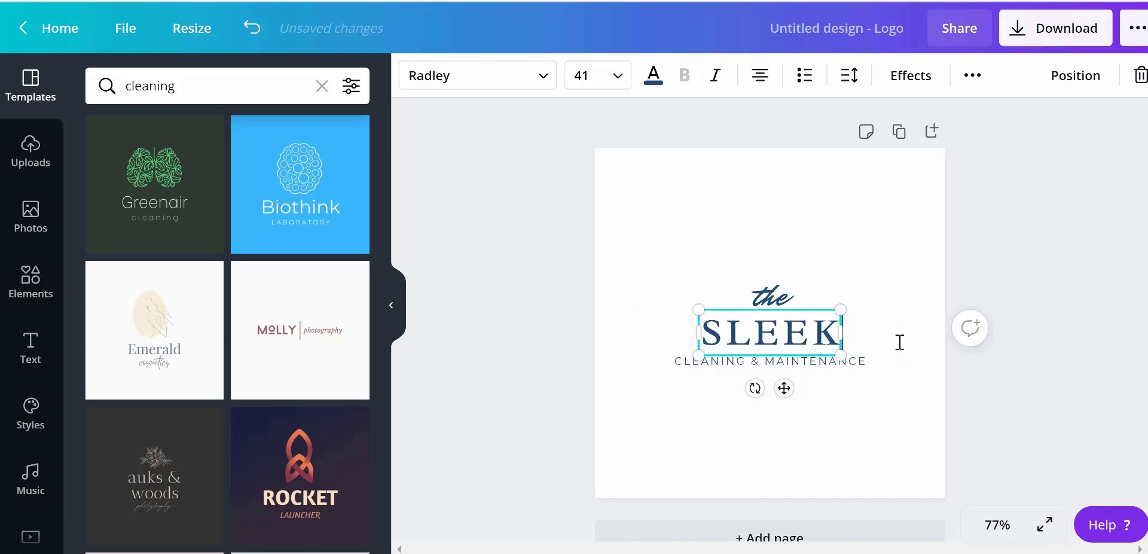
pyautogui.press('BackSpace')
pyautogui.press('BackSpace')
pyautogui.press('BackSpace')
pyautogui.press('BackSpace')
pyautogui.press('BackSpace')
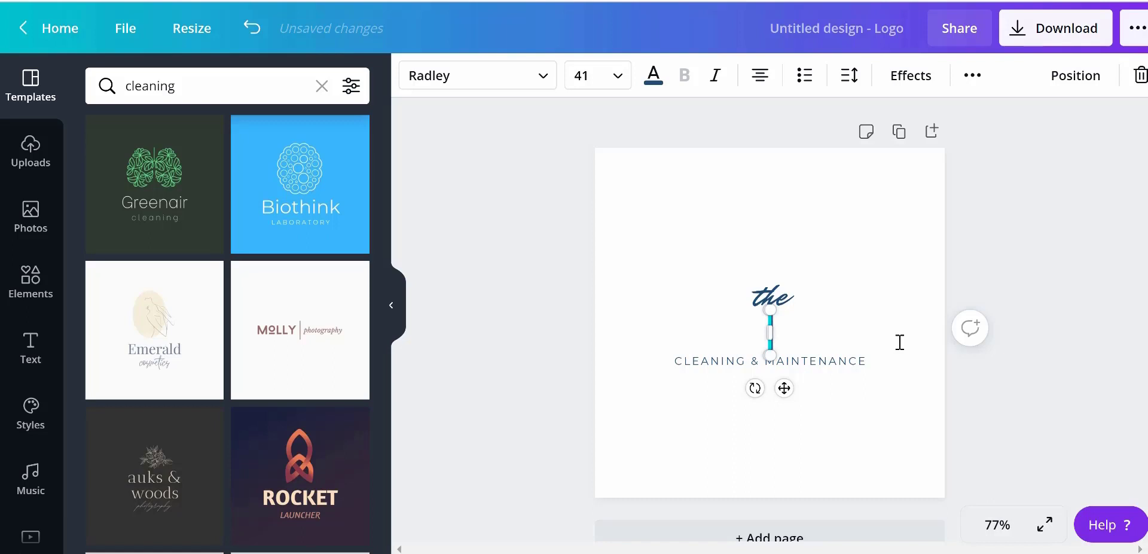
pyautogui.write('Cleaning')
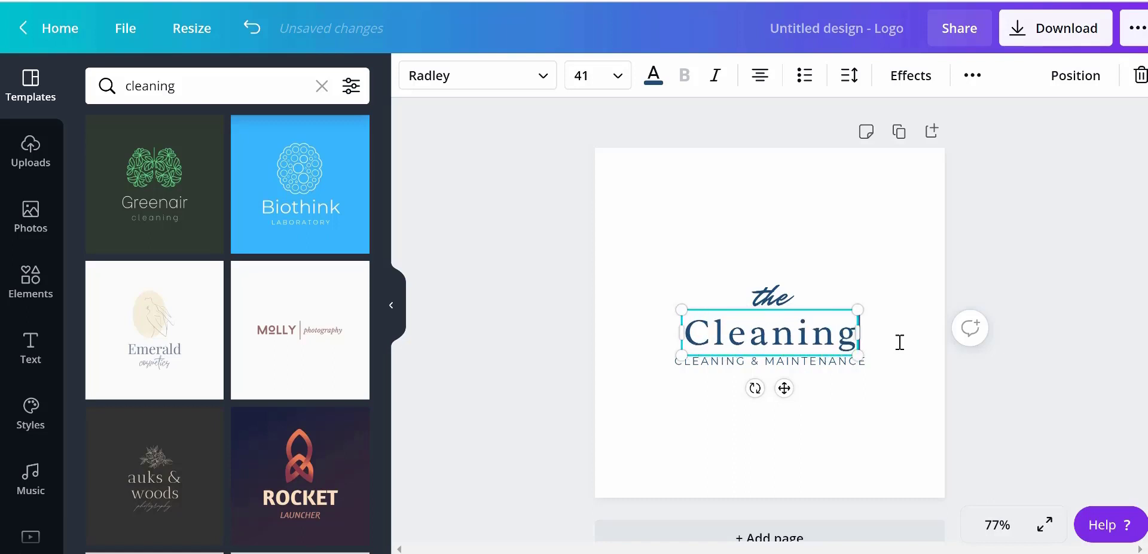
pyautogui.write('Pros')
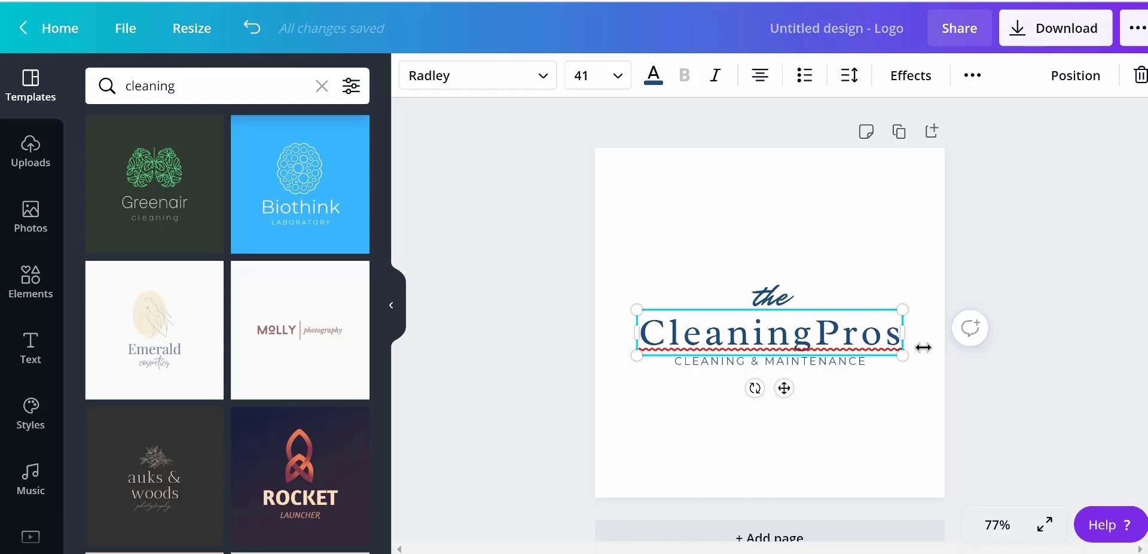
# Recolor the word Cleaning in the heading to a lighter blue
pyautogui.moveTo(886, 342); pyautogui.dragTo(723, 340)
pyautogui.click(788, 336)
pyautogui.moveTo(812, 339); pyautogui.dragTo(641, 333)
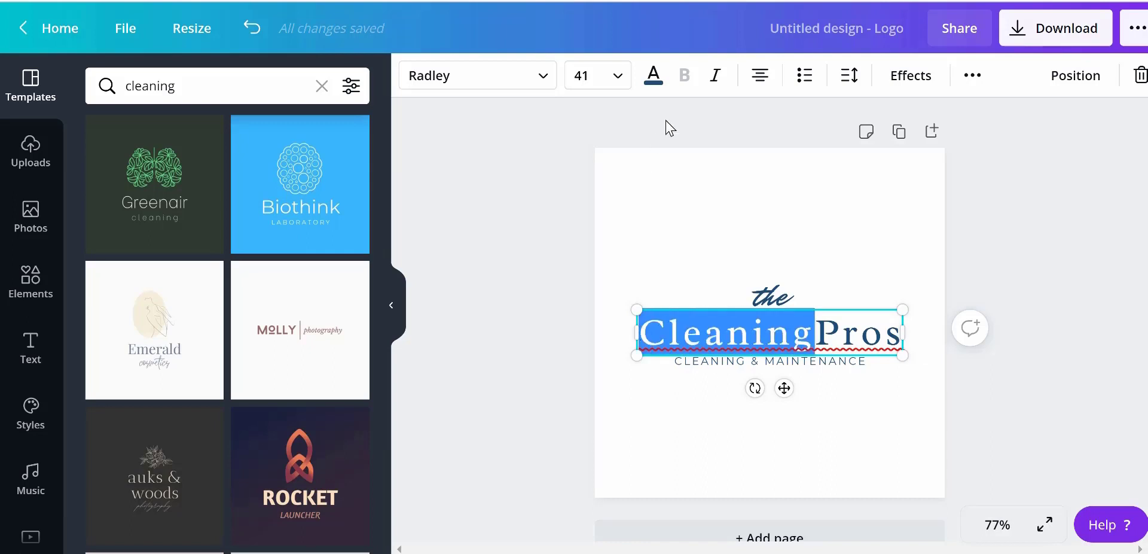
pyautogui.click(654, 78)
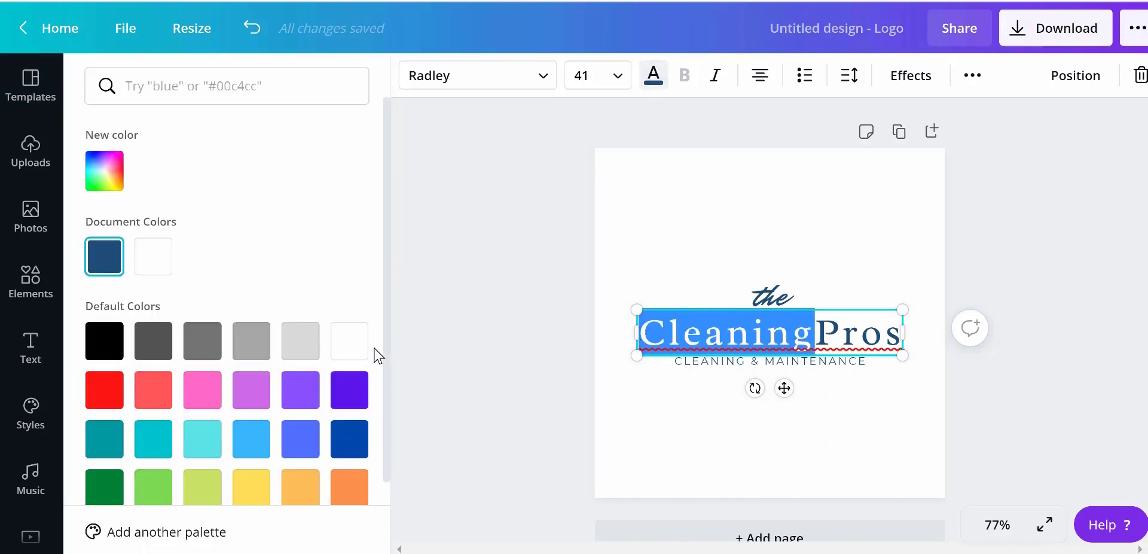
pyautogui.click(302, 445)
pyautogui.click(675, 413)
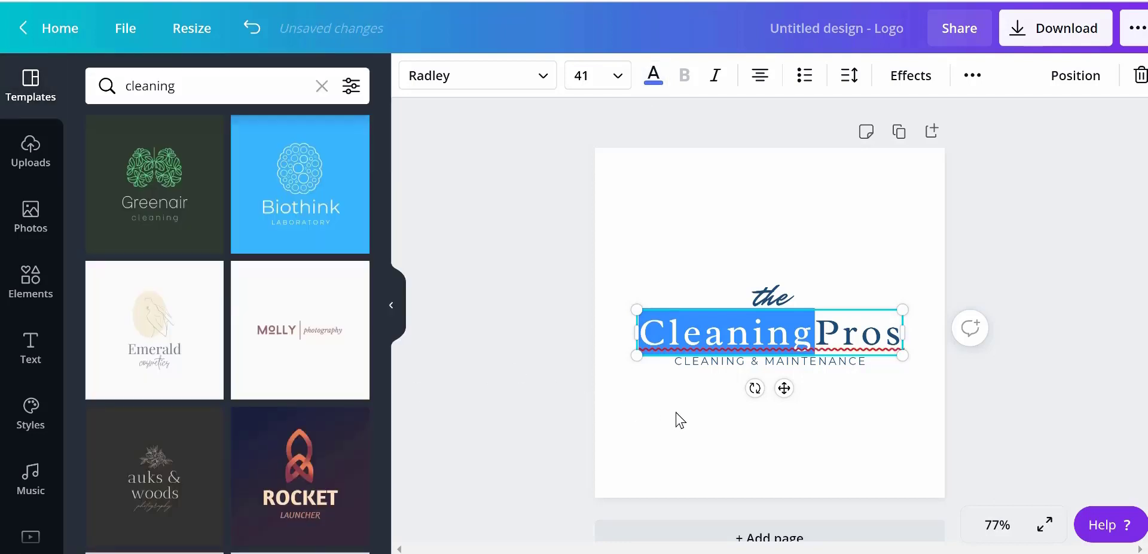
pyautogui.click(801, 262)
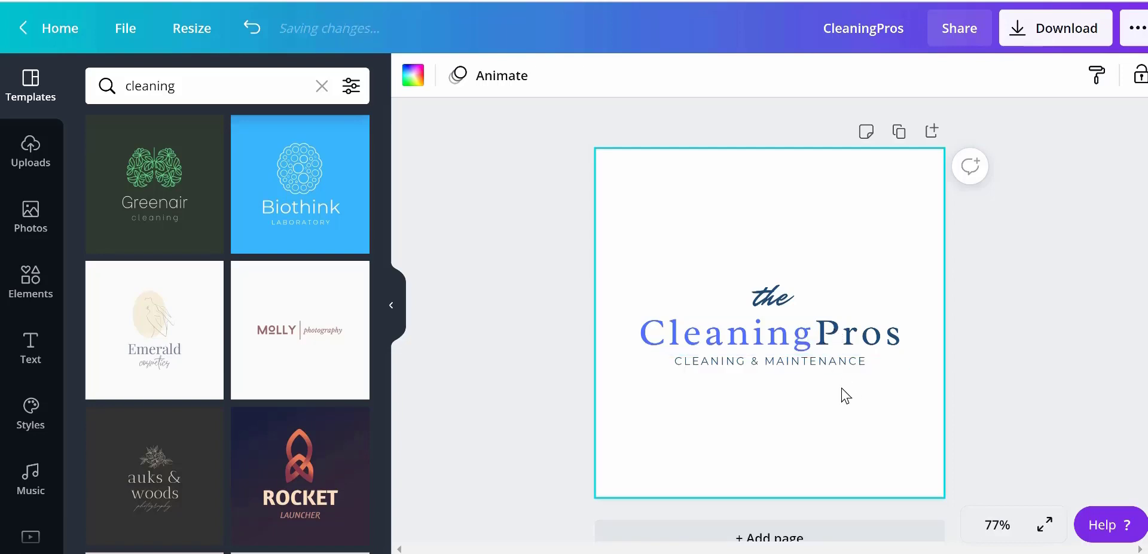
# Change the tagline beneath the heading to CLEANING & BUILDING PROS
pyautogui.click(827, 365)
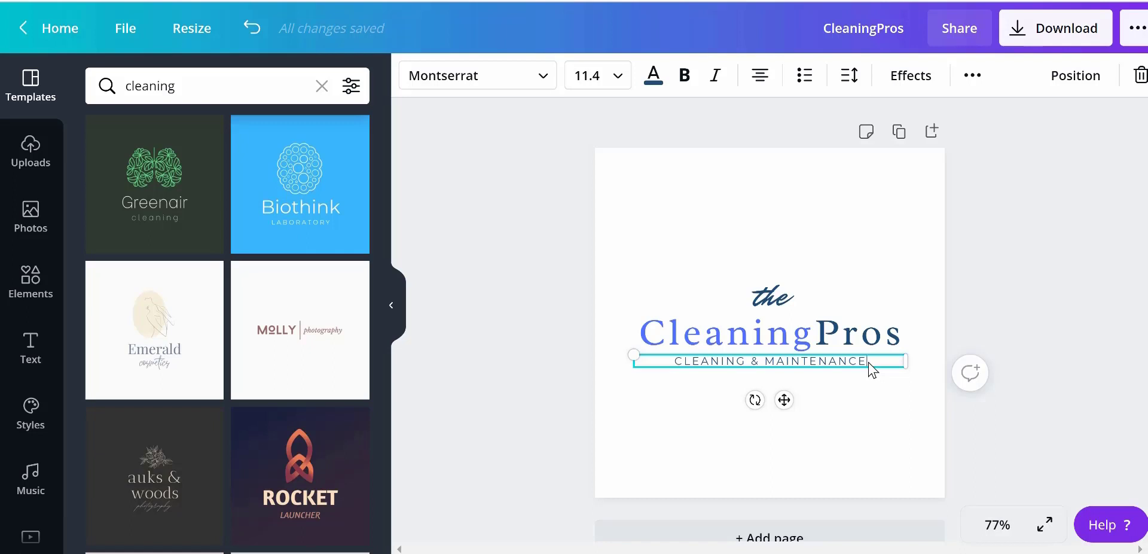
pyautogui.press('BackSpace')
pyautogui.press('BackSpace')
pyautogui.press('BackSpace')
pyautogui.press('BackSpace')
pyautogui.press('BackSpace')
pyautogui.press('BackSpace')
pyautogui.press('BackSpace')
pyautogui.press('BackSpace')
pyautogui.press('BackSpace')
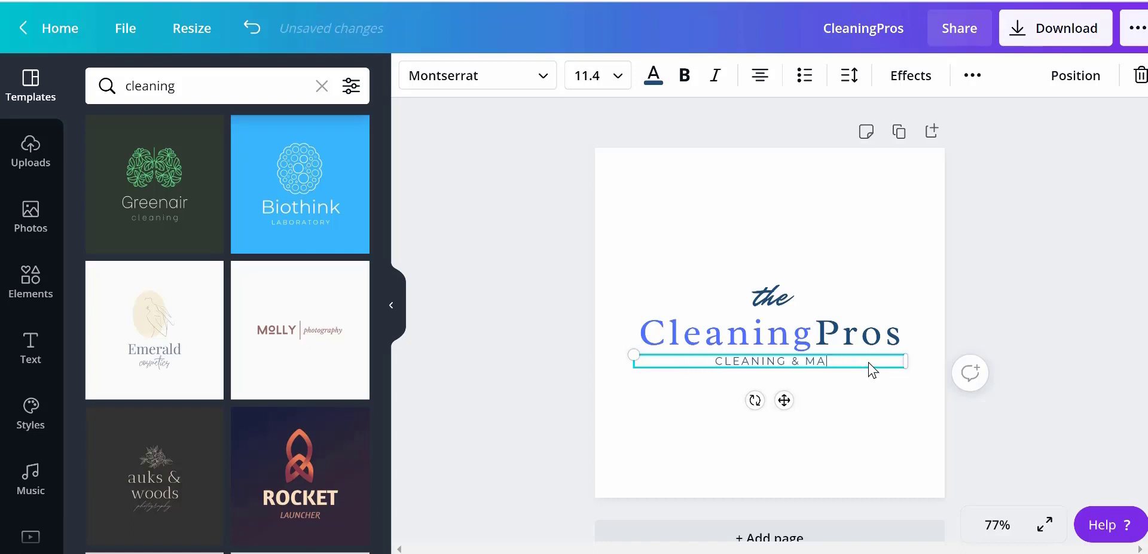
pyautogui.press('BackSpace')
pyautogui.press('BackSpace')
pyautogui.write('b')
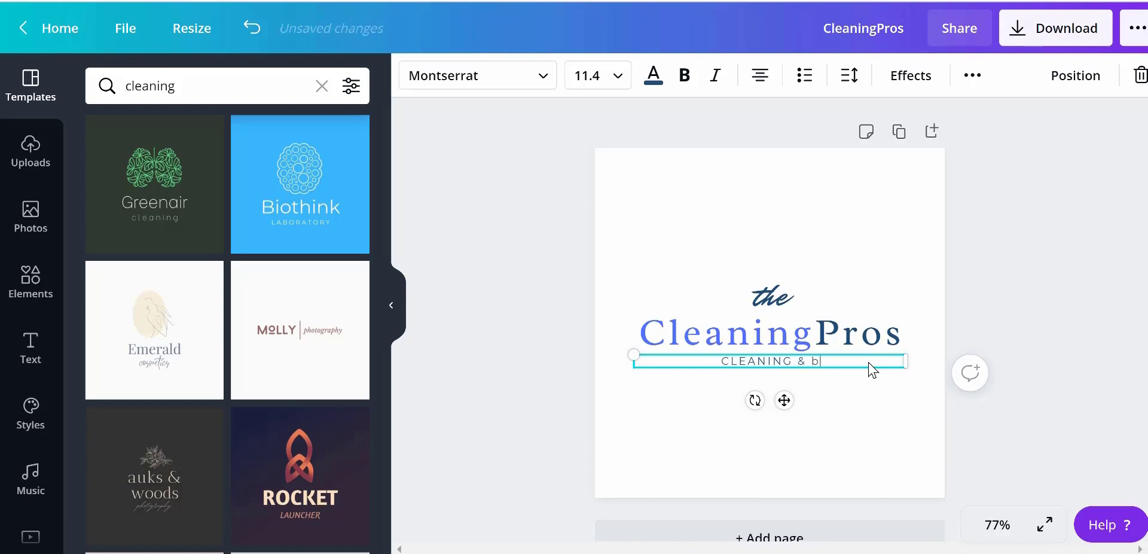
pyautogui.press('BackSpace')
pyautogui.write('BUILDING')
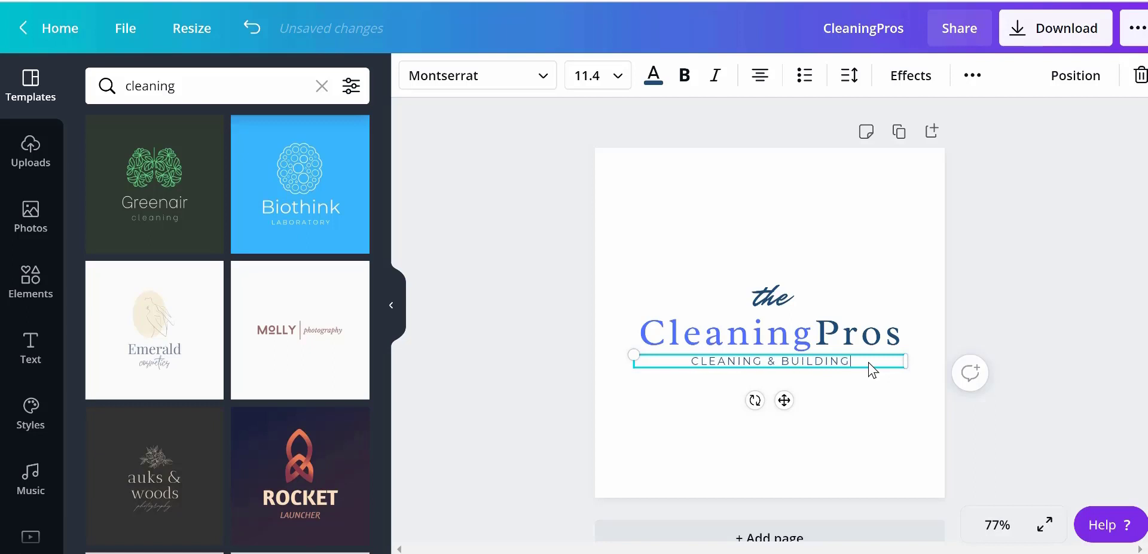
pyautogui.write(' PROS')
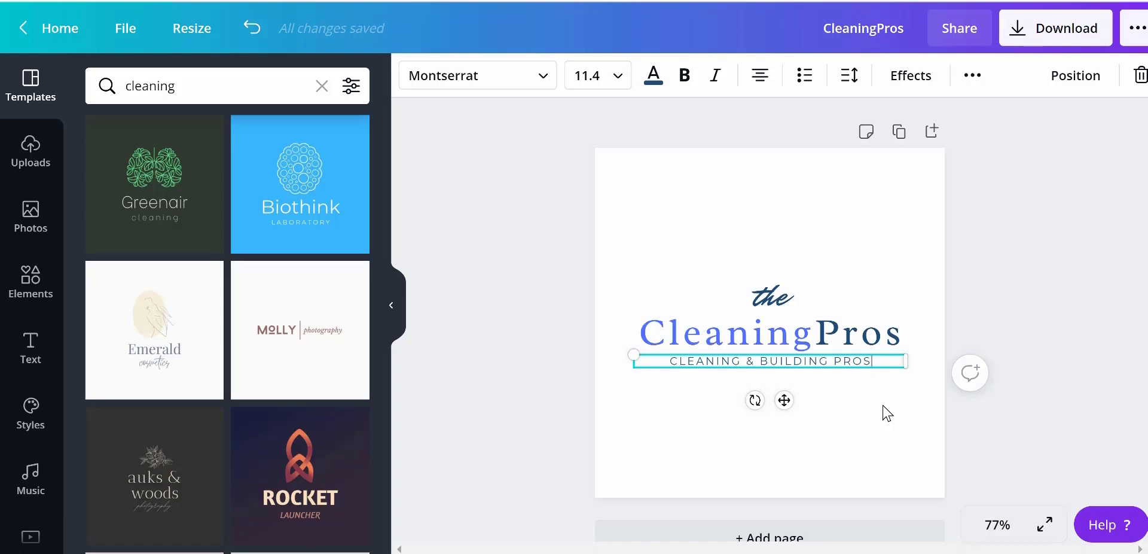
pyautogui.click(876, 418)
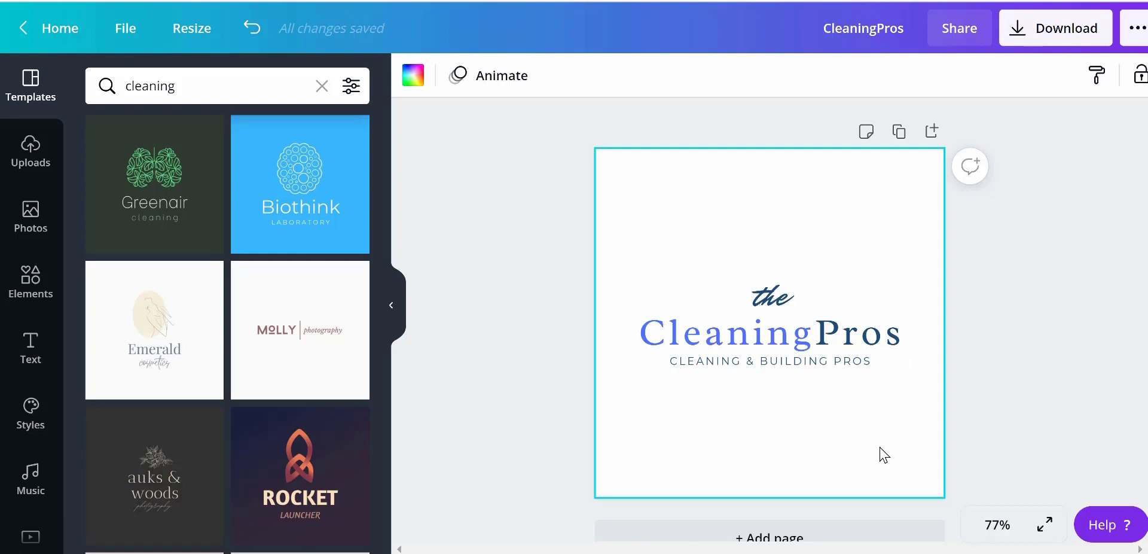
# Rename the design as CleaningPros-Logo
pyautogui.moveTo(908, 28); pyautogui.dragTo(810, 28)
pyautogui.write('Clearning')
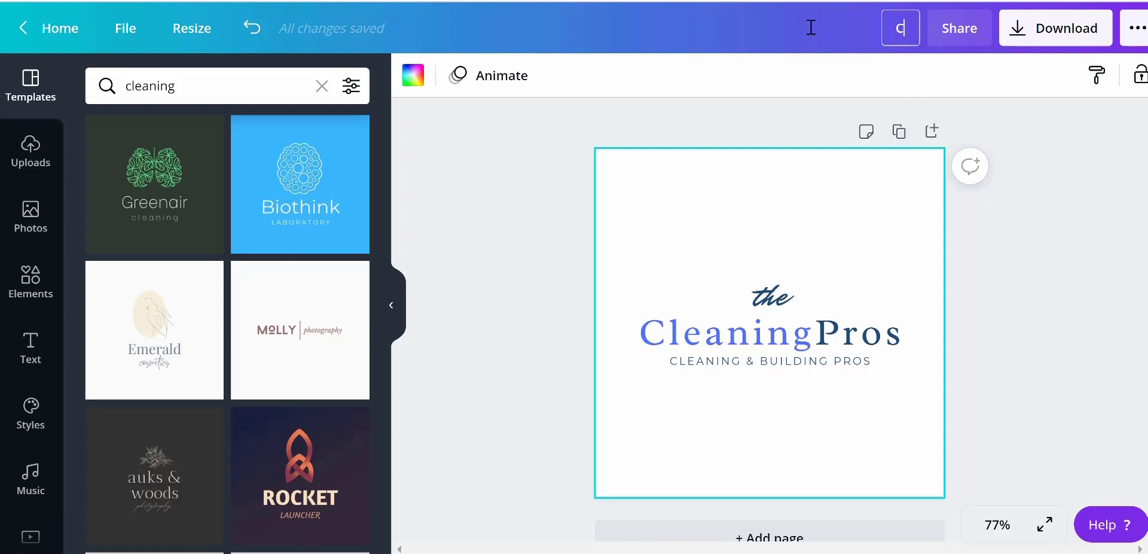
pyautogui.press('BackSpace')
pyautogui.press('BackSpace')
pyautogui.press('BackSpace')
pyautogui.press('BackSpace')
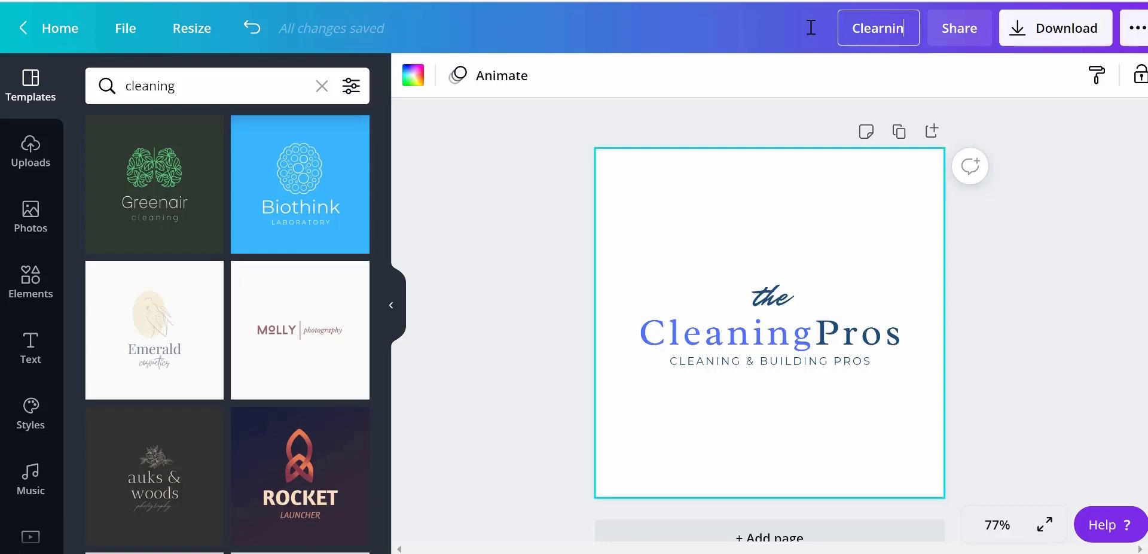
pyautogui.press('BackSpace')
pyautogui.write('ningr')
pyautogui.press('BackSpace')
pyautogui.write('P')
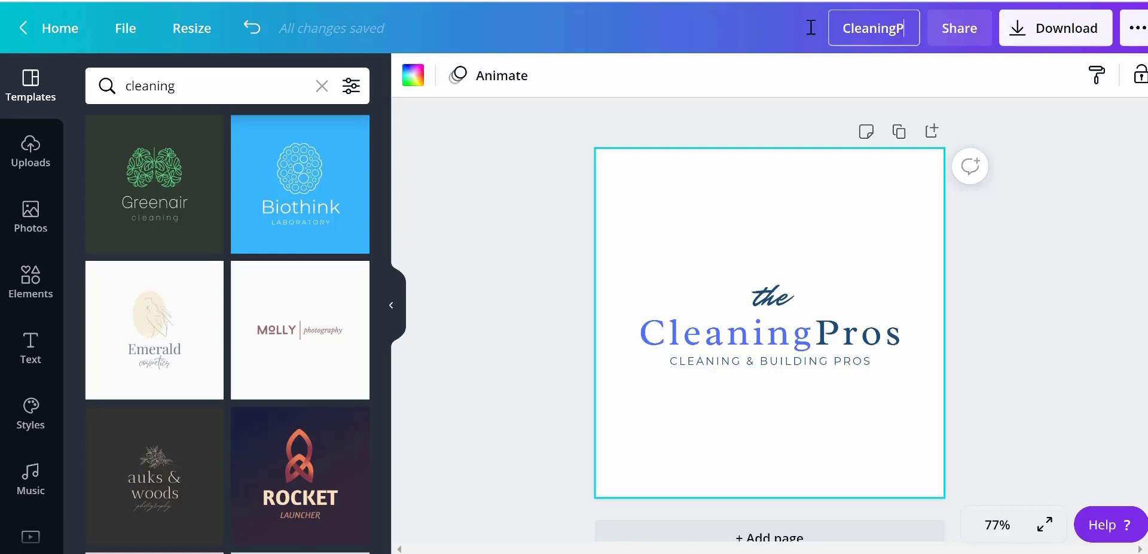
pyautogui.write('ros-Logo')
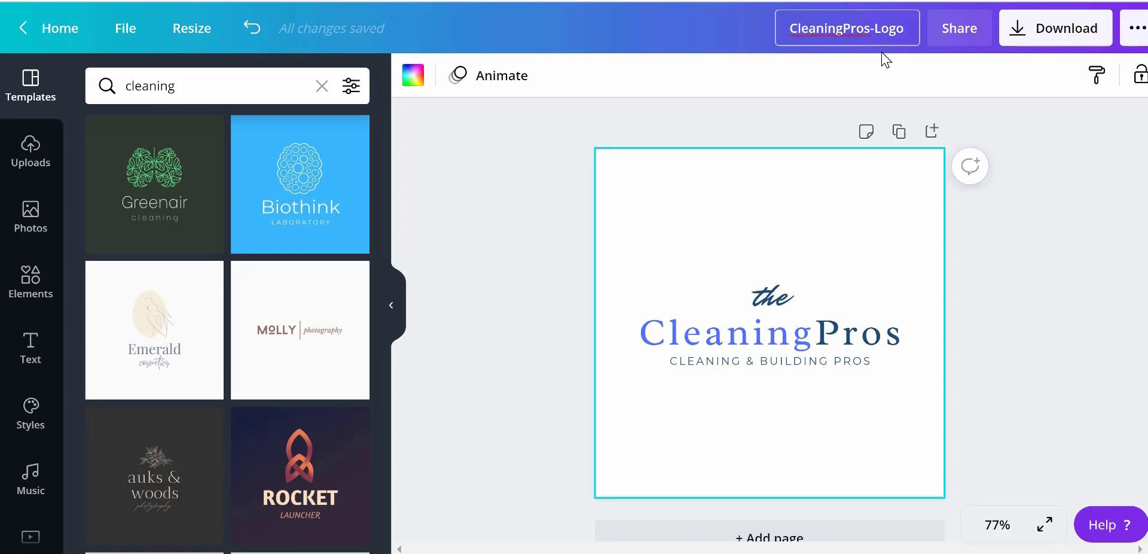
# Download the logo as a PNG file and close the print promotion afterward
pyautogui.click(1019, 34)
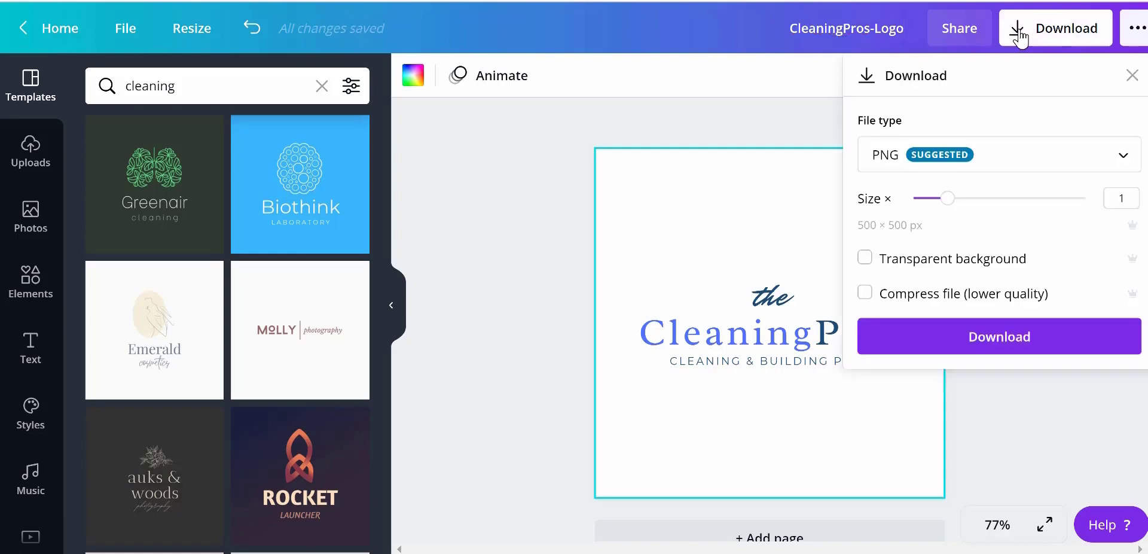
pyautogui.click(891, 168)
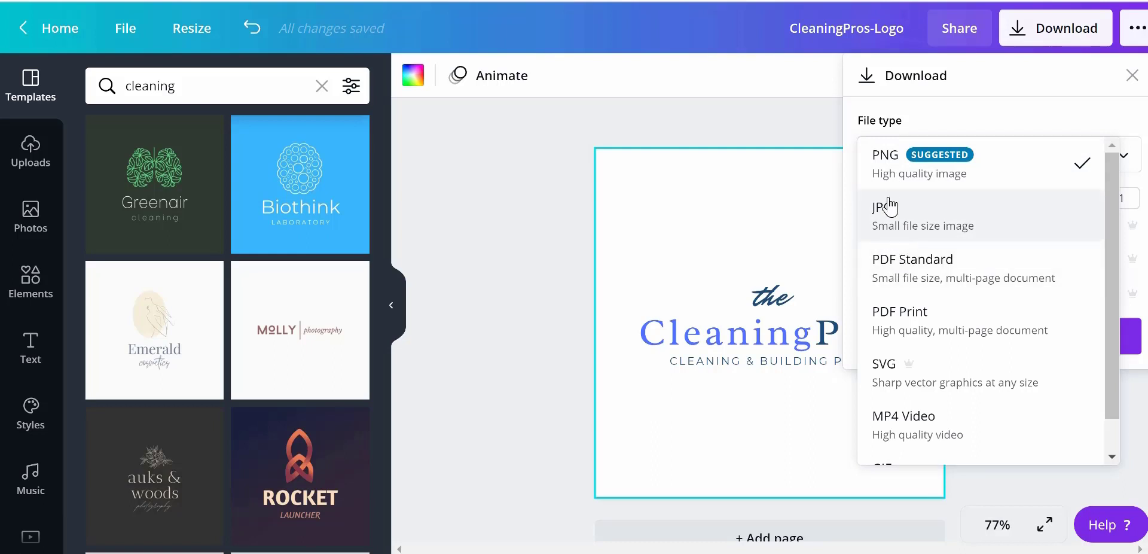
pyautogui.click(884, 166)
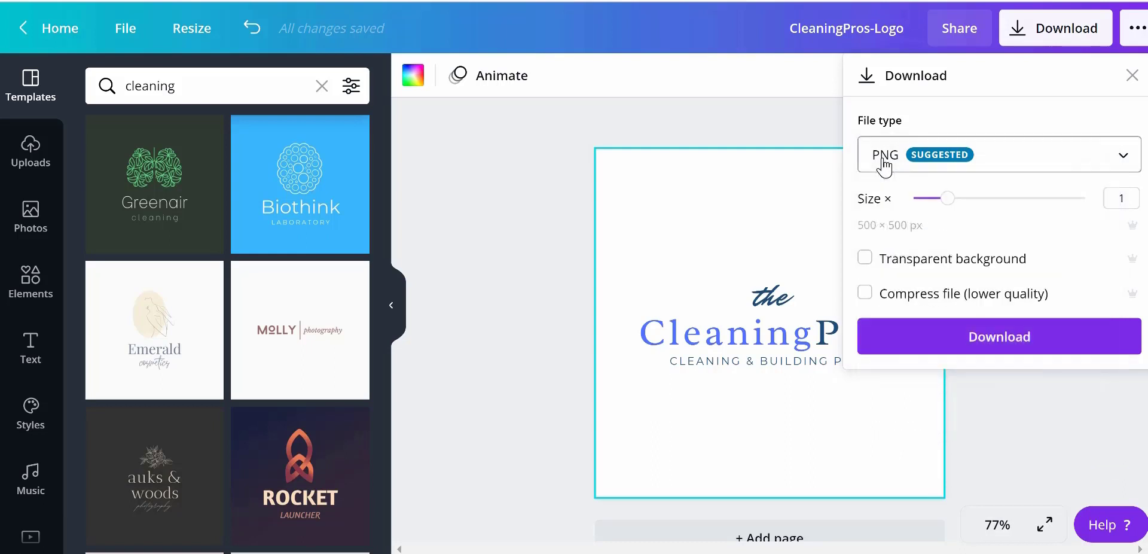
pyautogui.click(903, 345)
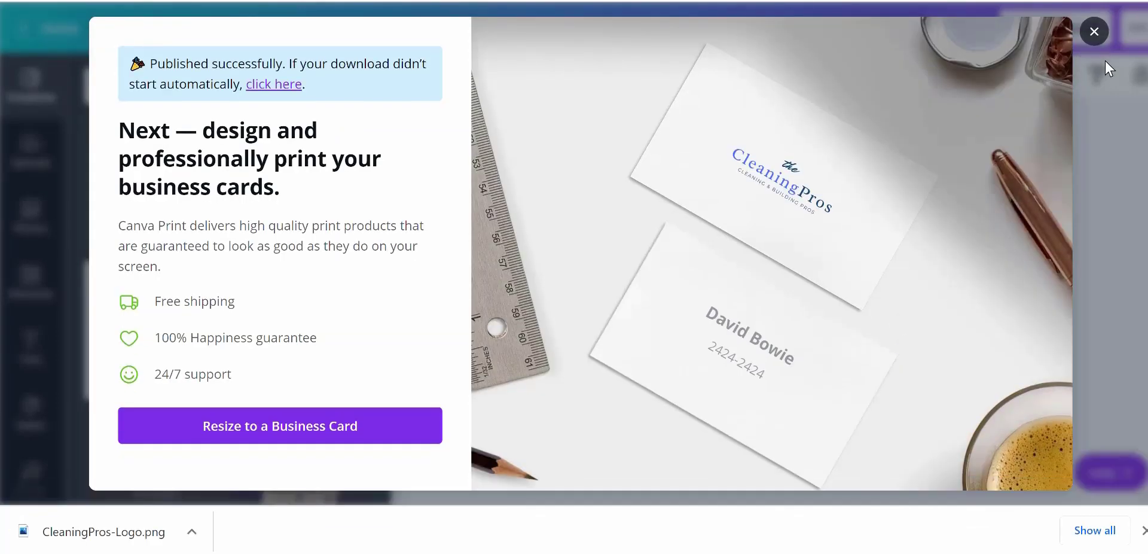
pyautogui.click(1094, 31)
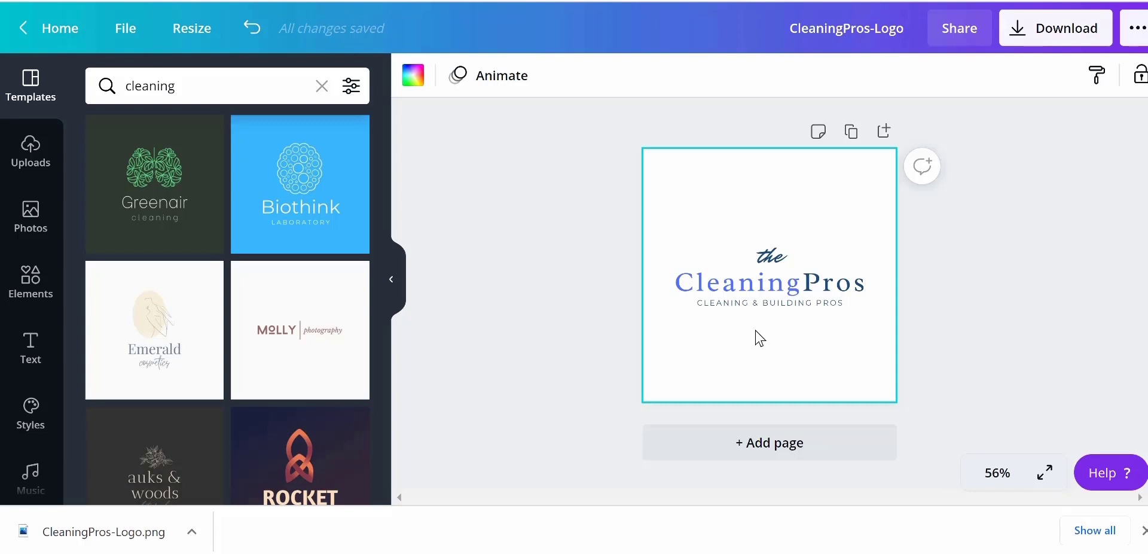
# Copy and resize the design to YouTube Thumbnail size, 1280 × 720 px
pyautogui.click(194, 36)
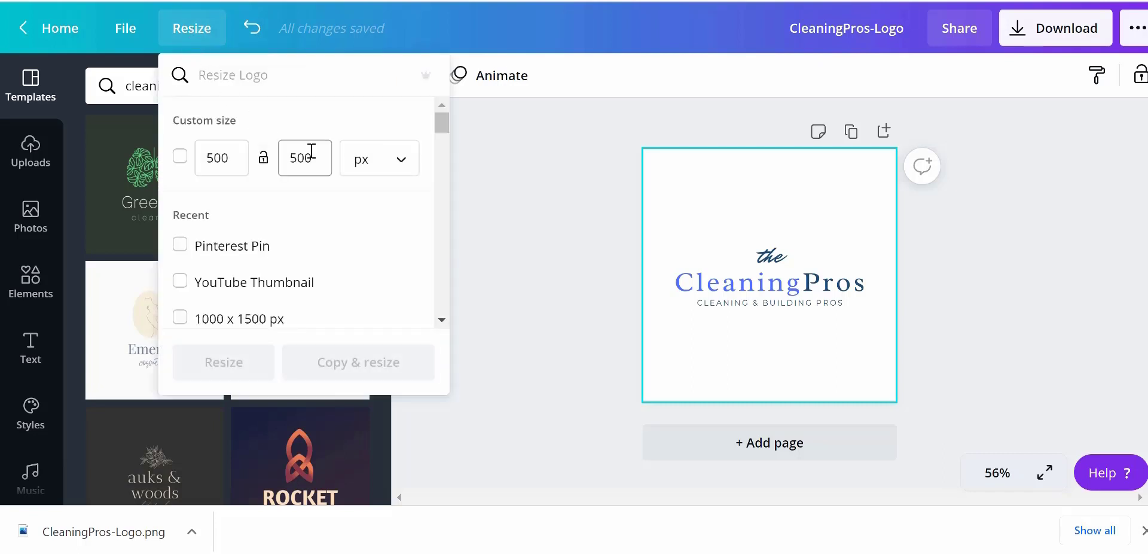
pyautogui.click(255, 288)
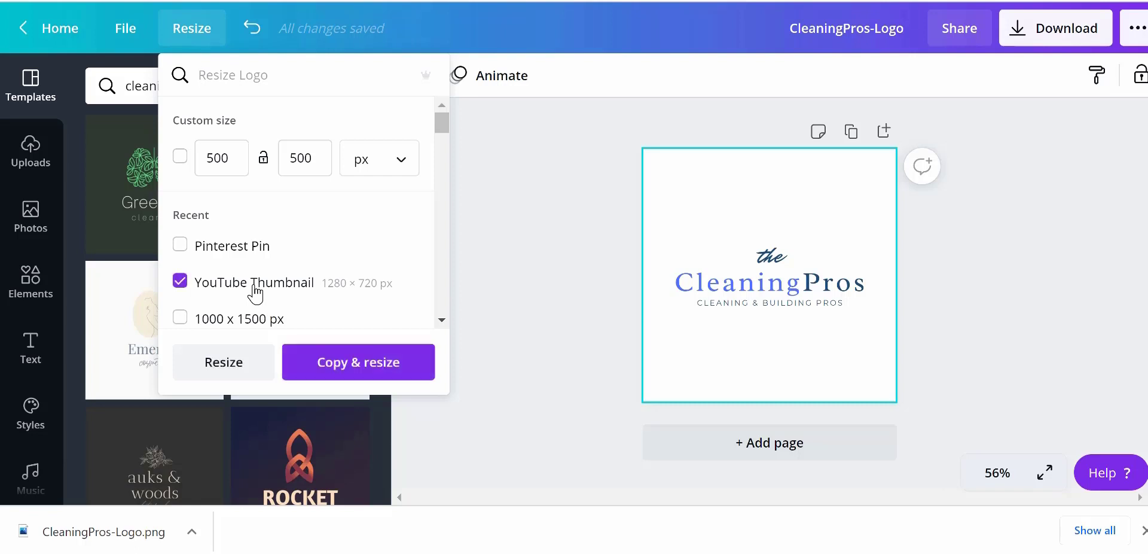
pyautogui.click(347, 365)
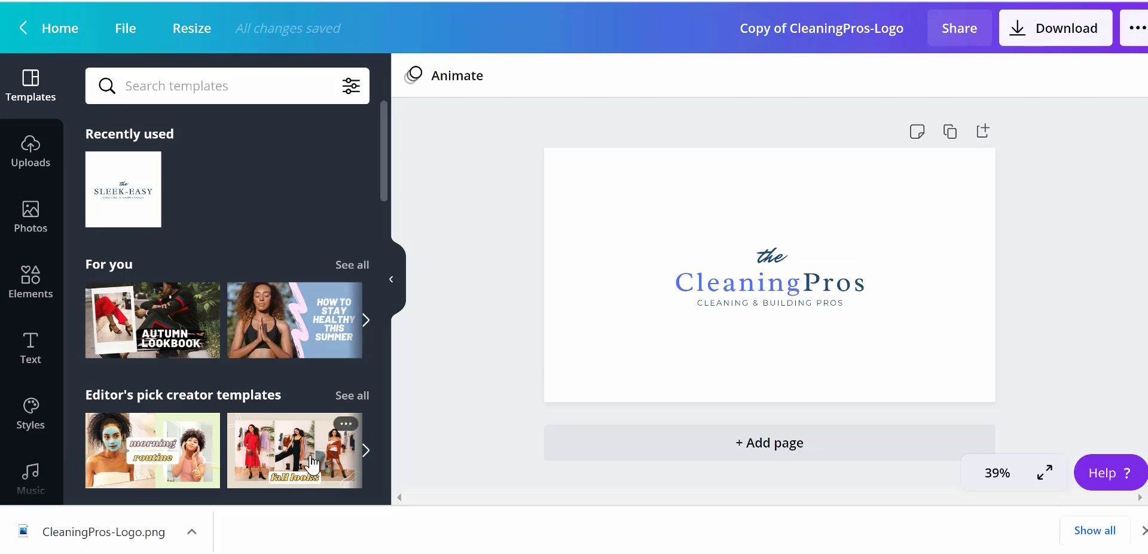
# Apply the morning routine thumbnail template to the resized design
pyautogui.click(164, 461)
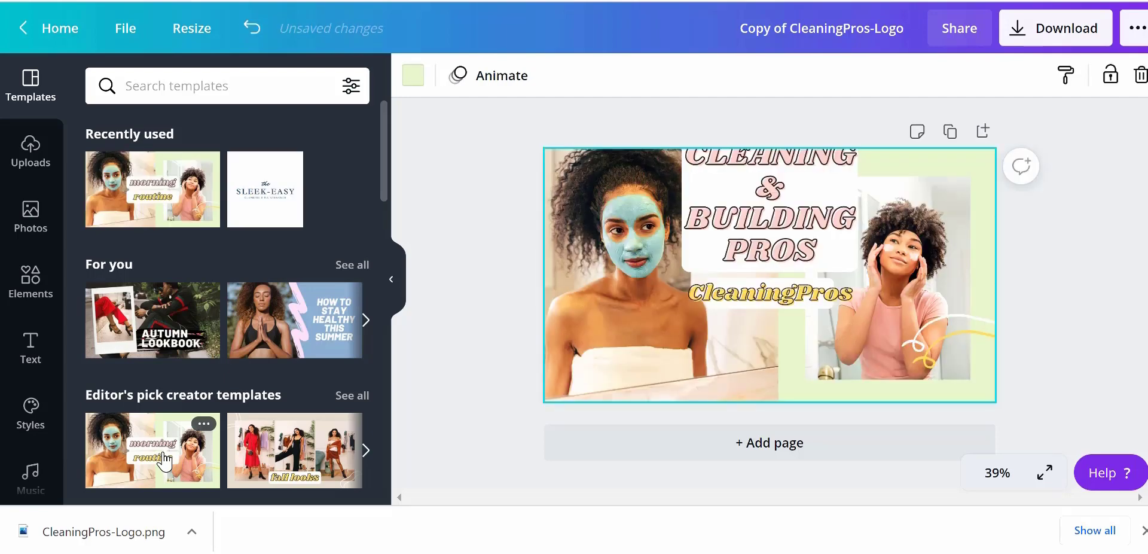
pyautogui.click(783, 225)
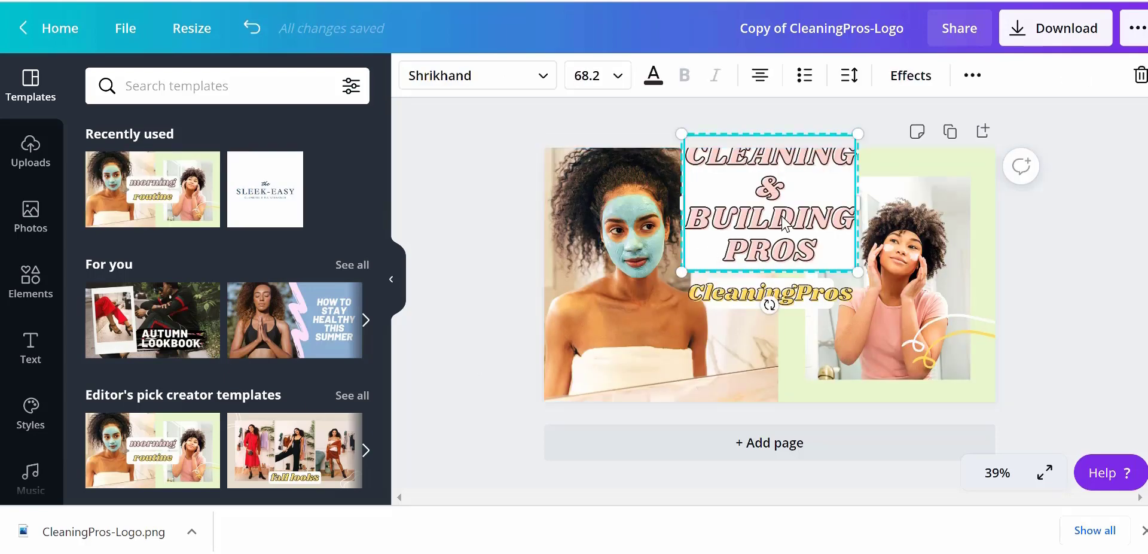
pyautogui.moveTo(783, 225)
pyautogui.mouseDown()
pyautogui.moveTo(773, 287)
pyautogui.moveTo(770, 214)
pyautogui.mouseUp()
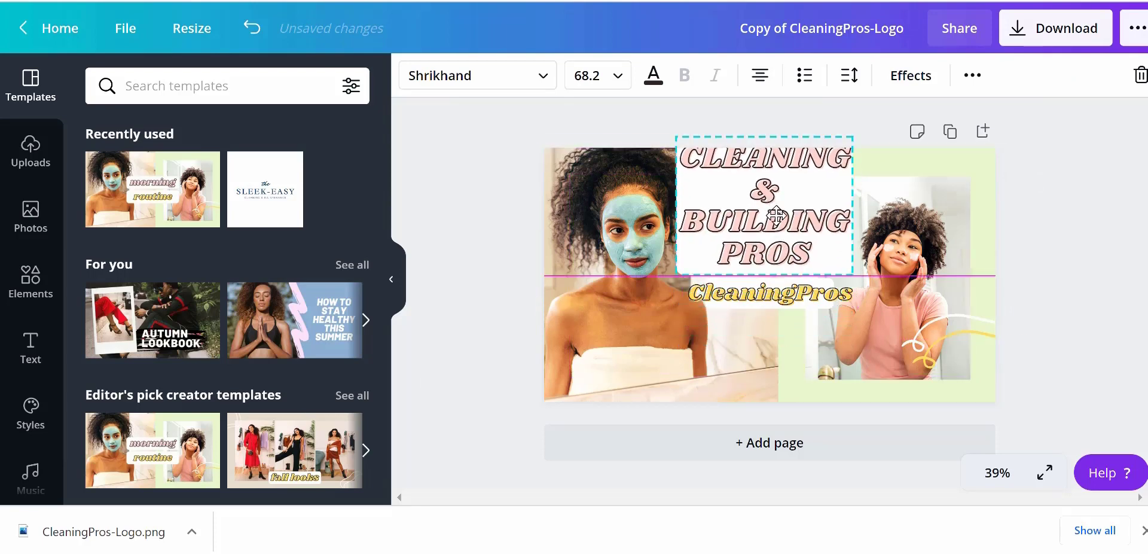
# Delete the yellow CleaningPros text and the white box behind it
pyautogui.click(740, 305)
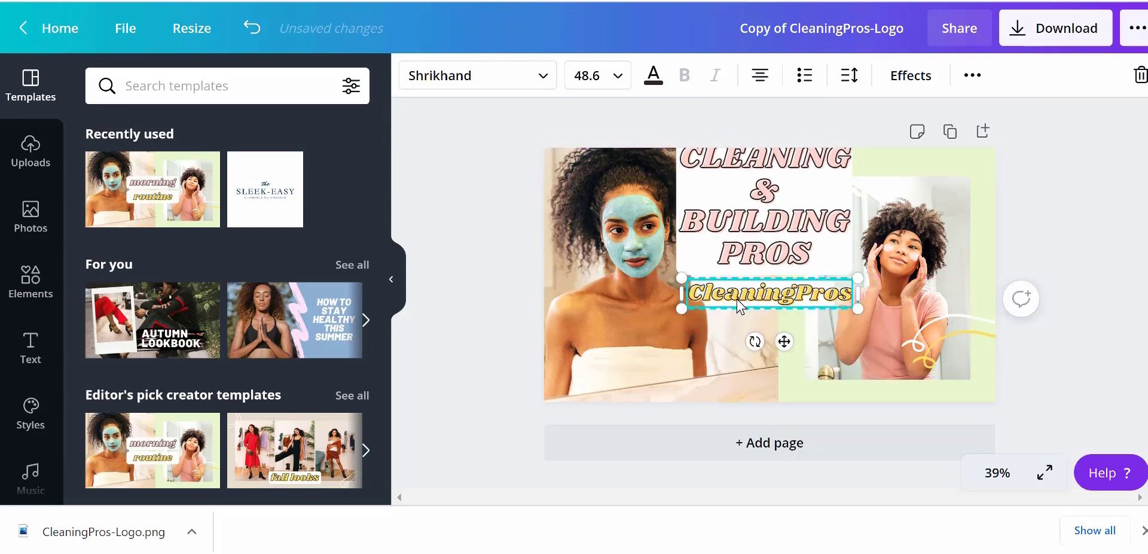
pyautogui.press('Delete')
pyautogui.moveTo(778, 242); pyautogui.dragTo(787, 219)
pyautogui.click(742, 305)
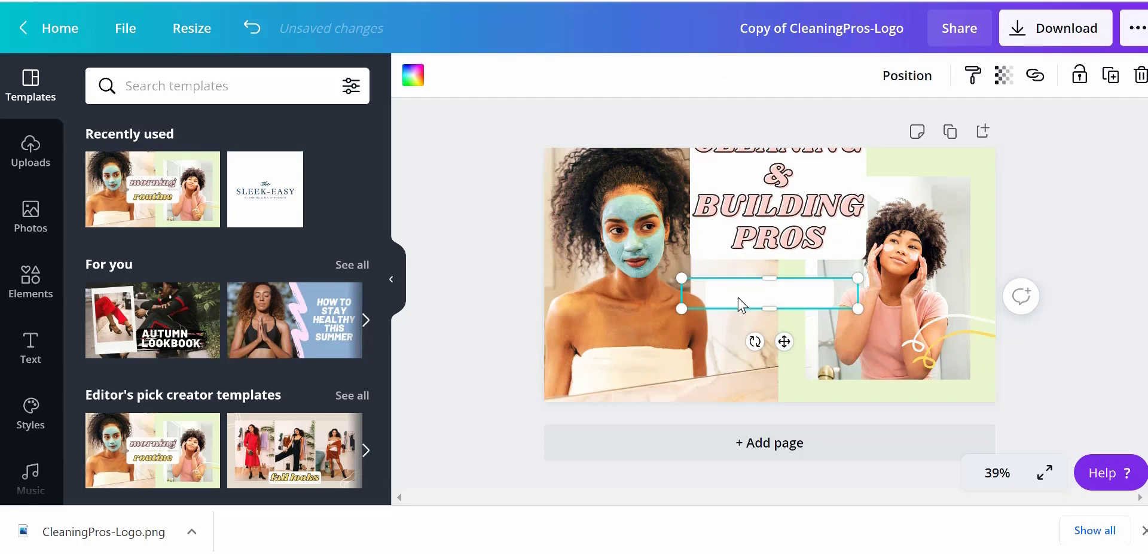
pyautogui.press('Delete')
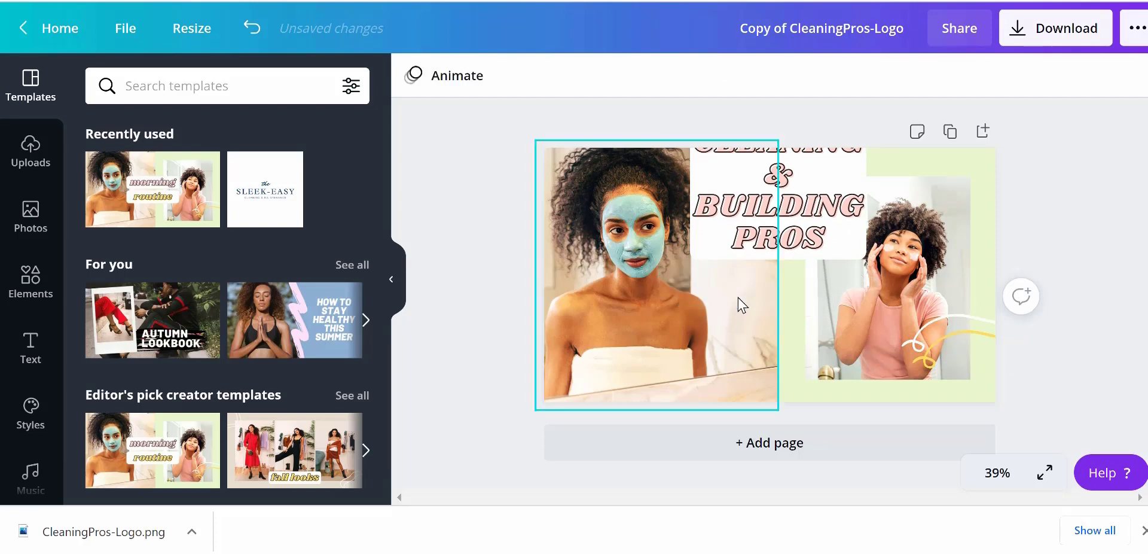
# Move the CLEANING & BUILDING PROS heading lower and widen it so it fits on two lines
pyautogui.click(803, 221)
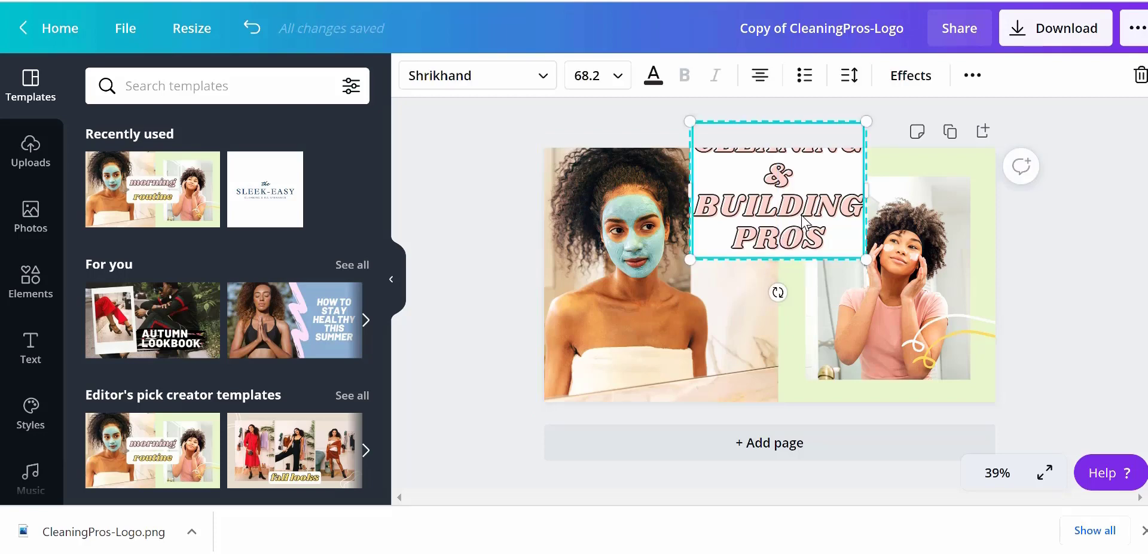
pyautogui.moveTo(802, 223); pyautogui.dragTo(793, 298)
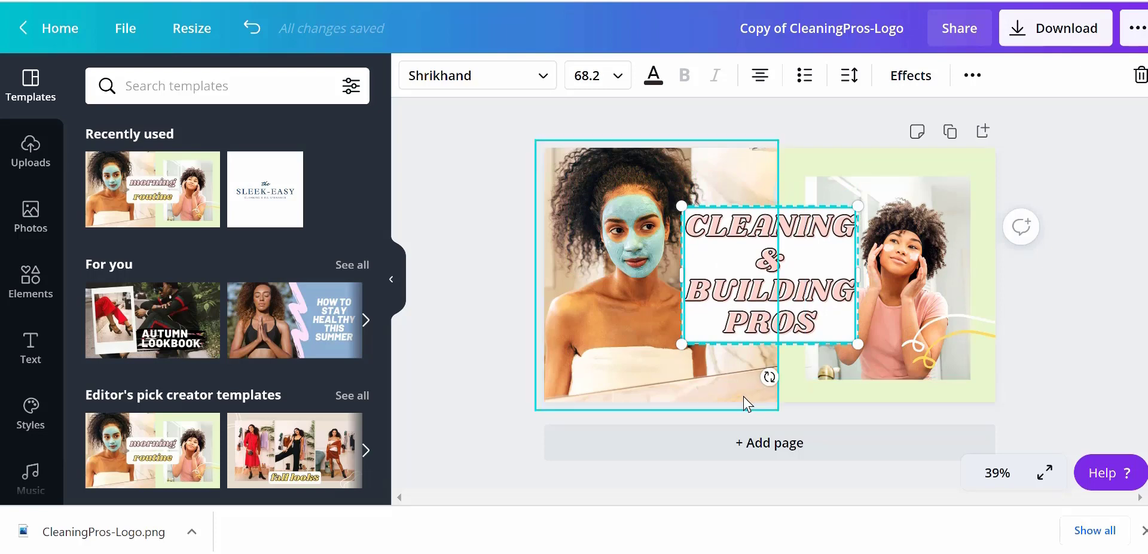
pyautogui.click(816, 396)
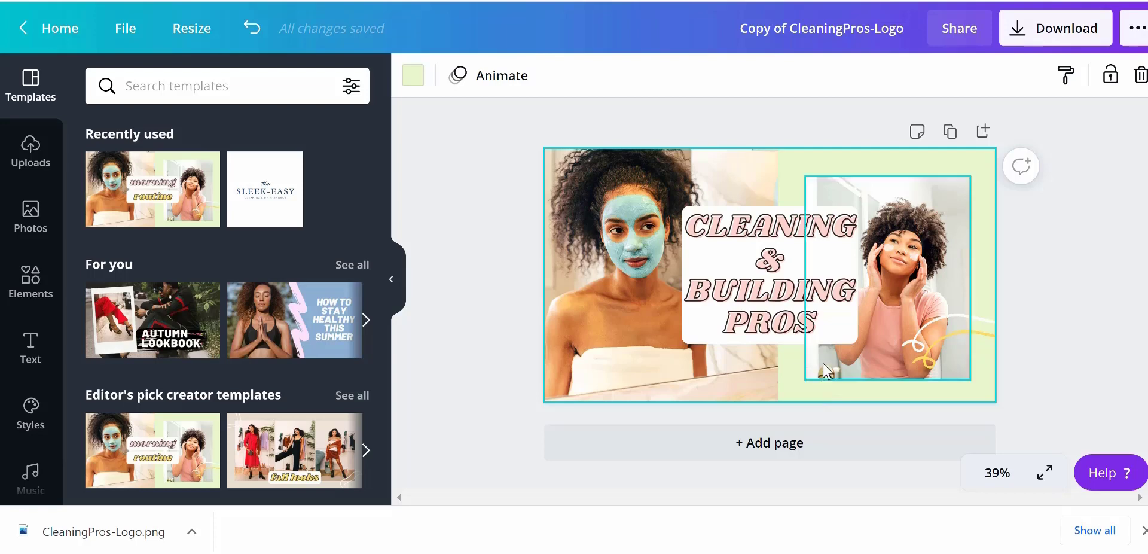
pyautogui.click(768, 293)
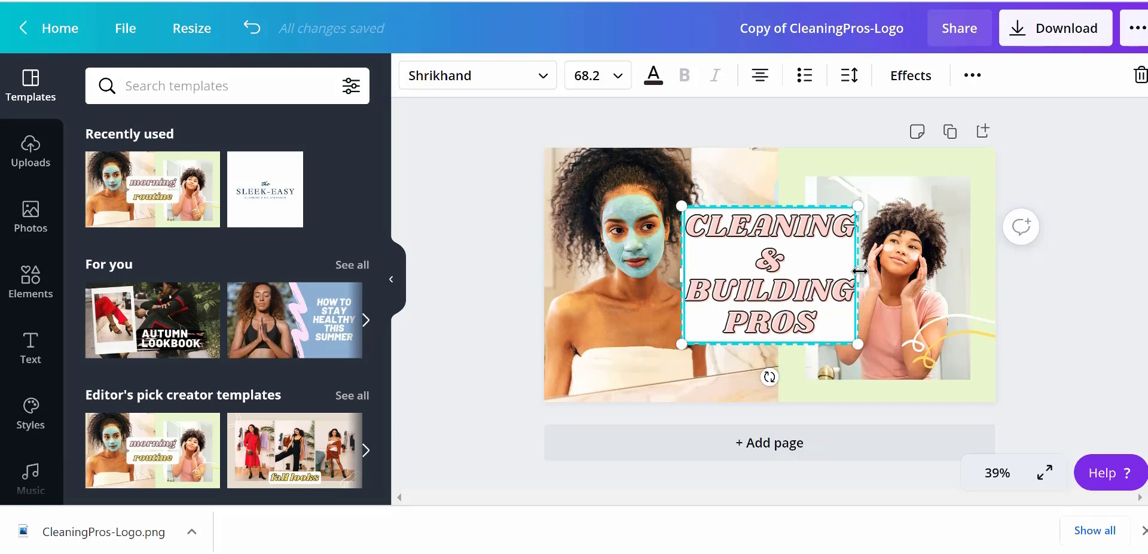
pyautogui.moveTo(859, 271); pyautogui.dragTo(943, 269)
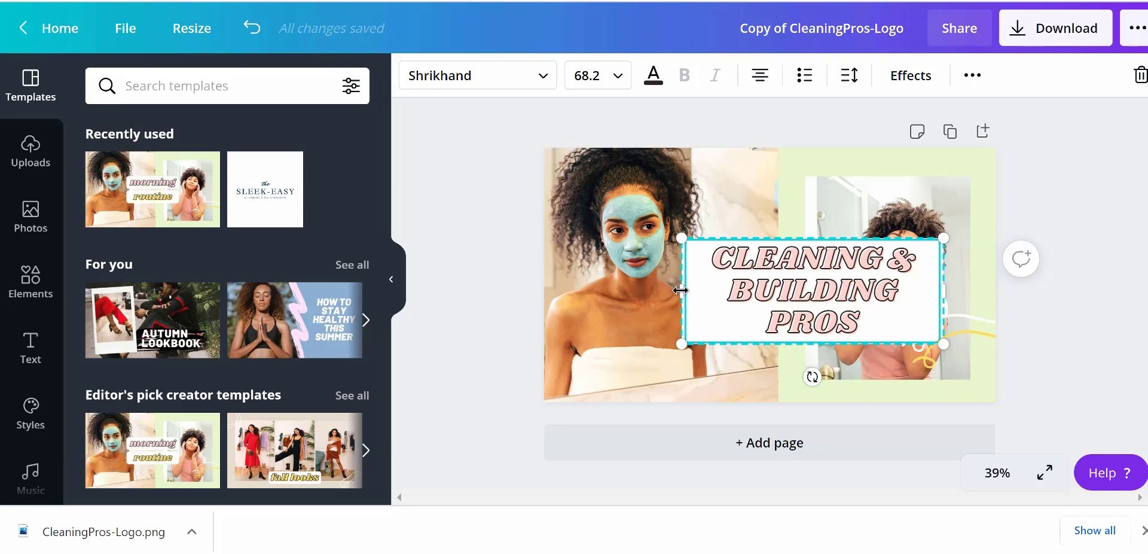
pyautogui.moveTo(681, 290); pyautogui.dragTo(656, 297)
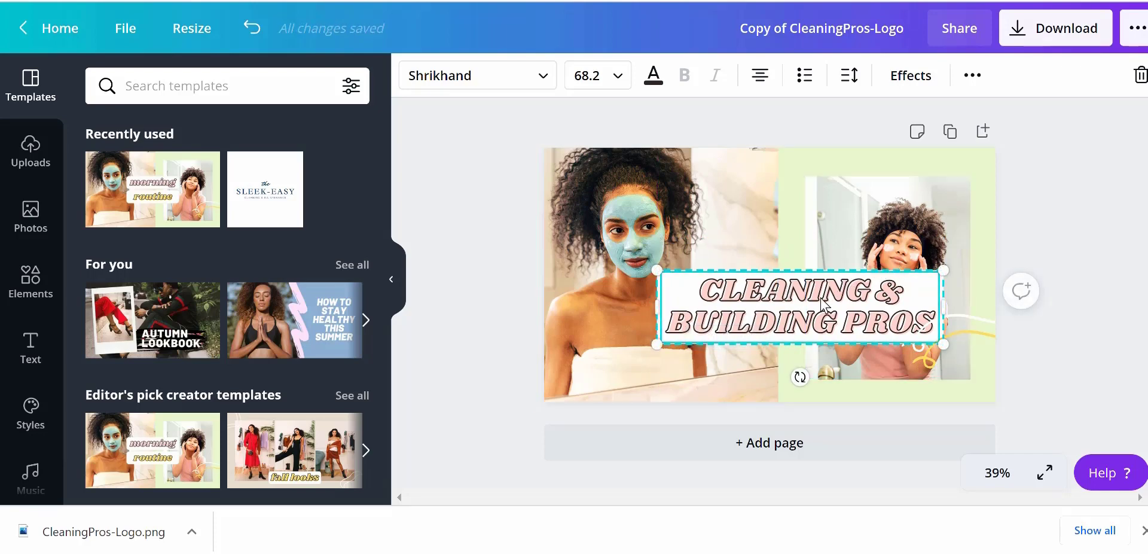
pyautogui.moveTo(821, 303); pyautogui.dragTo(790, 324)
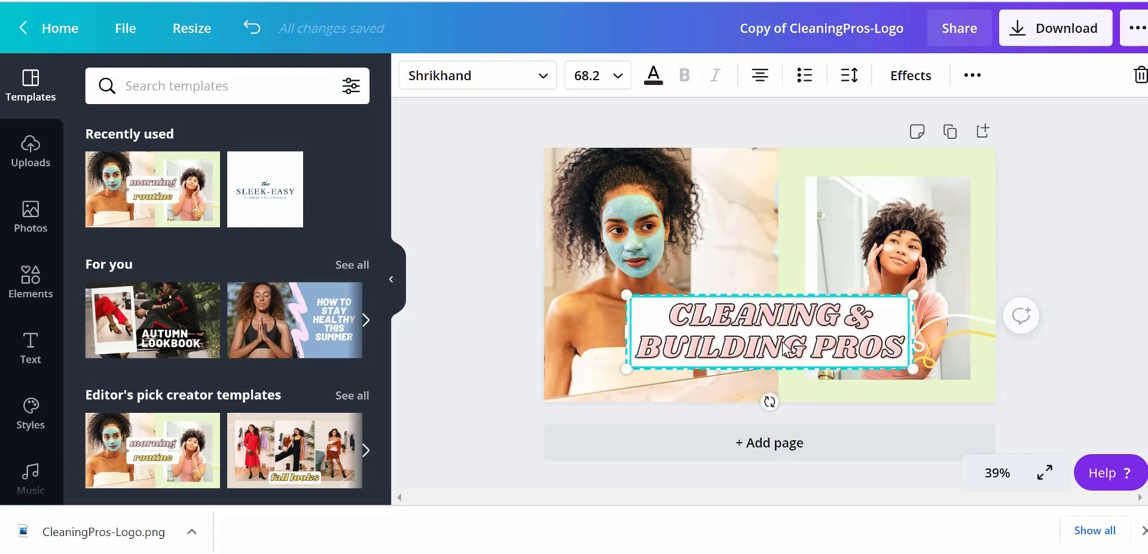
# Change the heading's font to Abhaya Libre Regular
pyautogui.click(813, 316)
pyautogui.moveTo(839, 317); pyautogui.dragTo(668, 315)
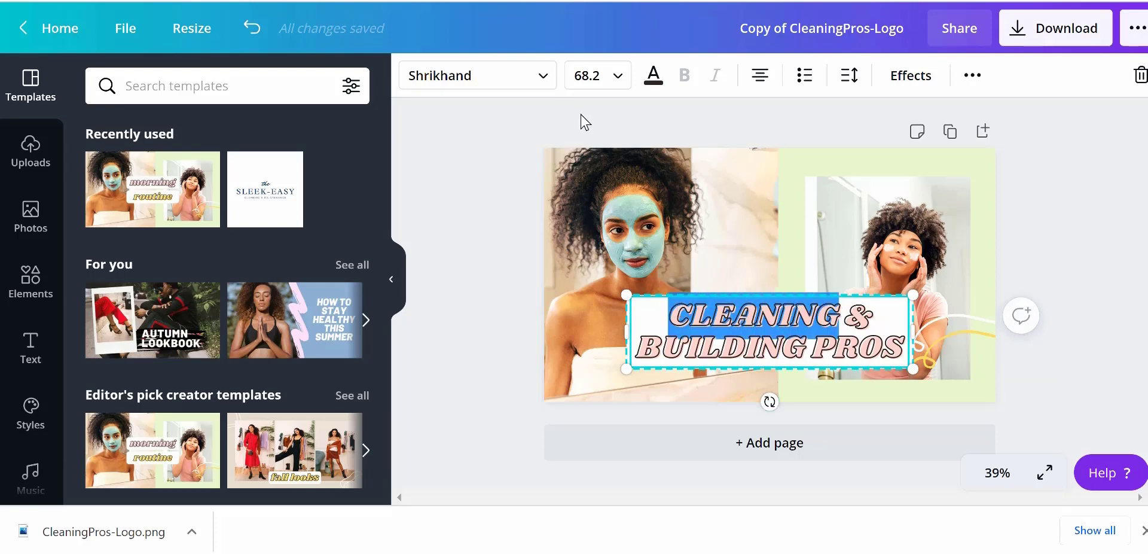
pyautogui.click(544, 76)
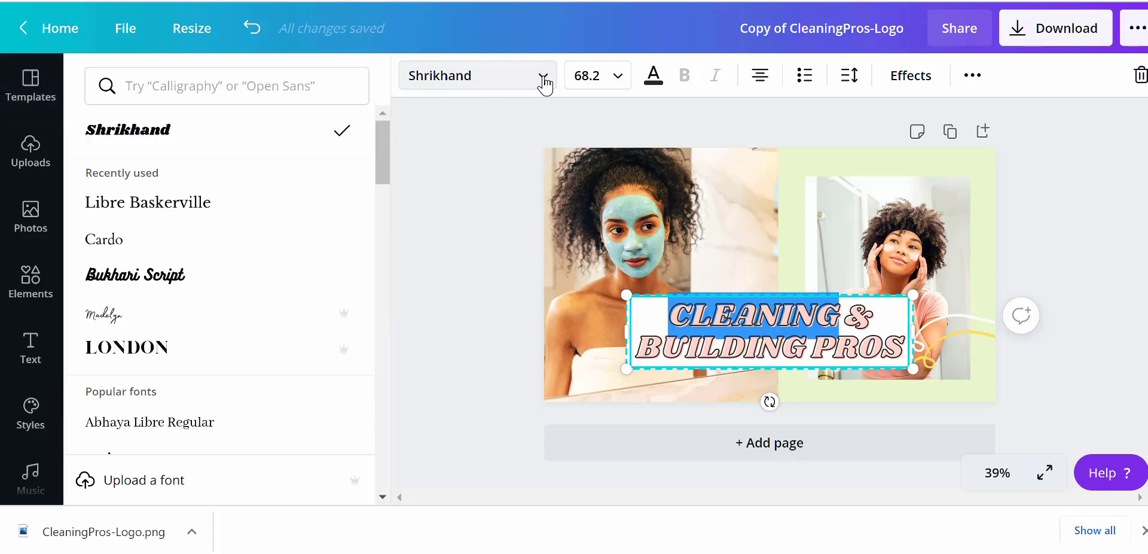
pyautogui.click(199, 206)
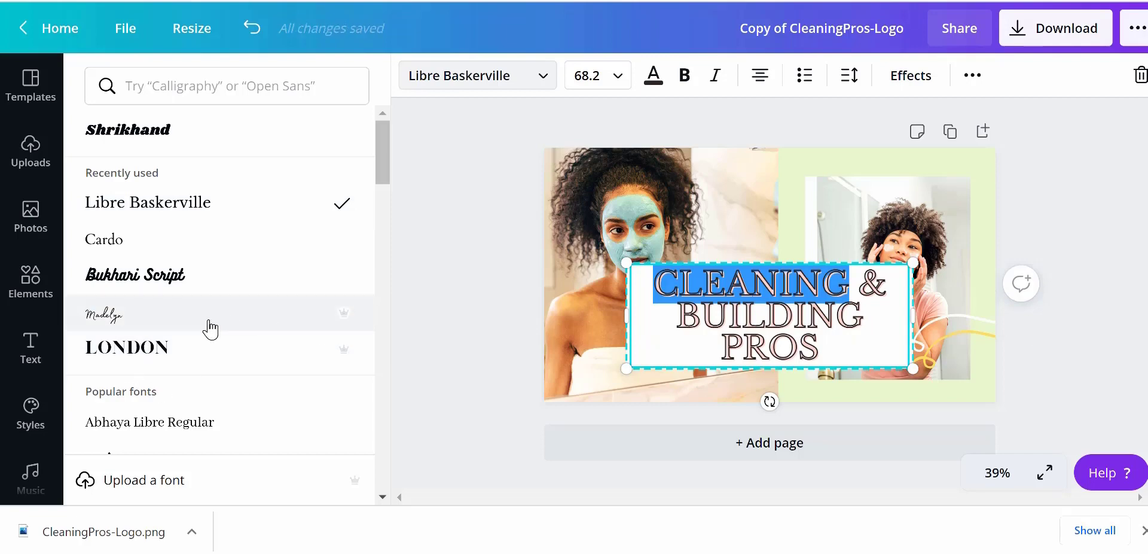
pyautogui.scroll(-3, 386, 153)
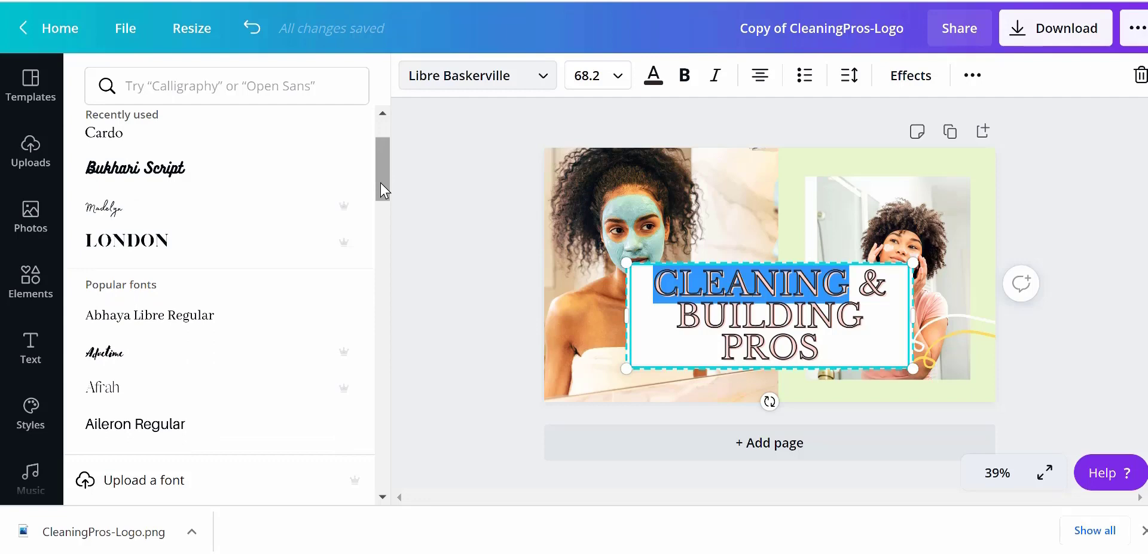
pyautogui.click(186, 323)
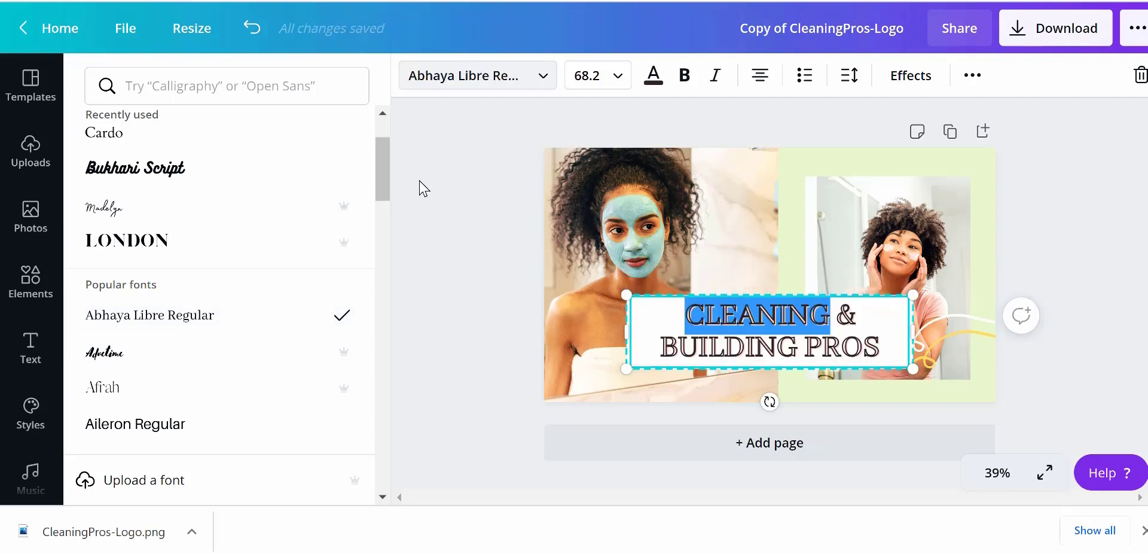
# Search the elements library for arrows
pyautogui.click(29, 285)
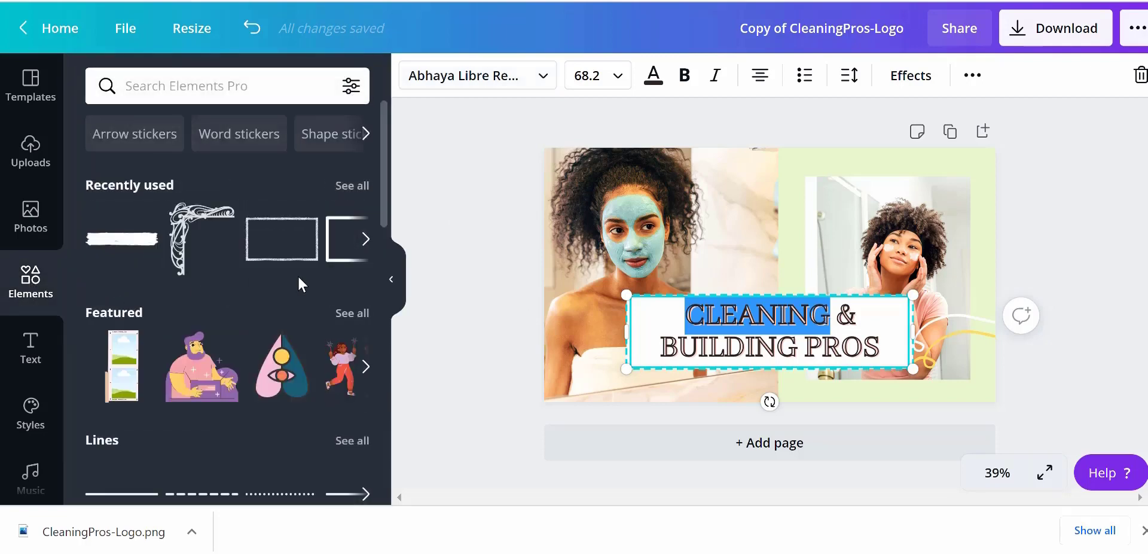
pyautogui.click(257, 93)
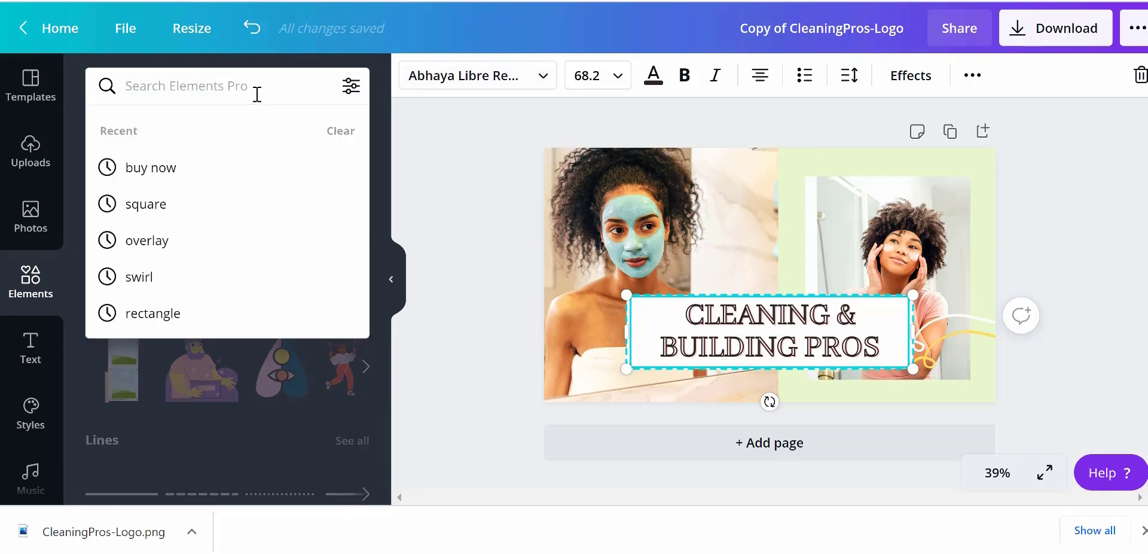
pyautogui.write('arro')
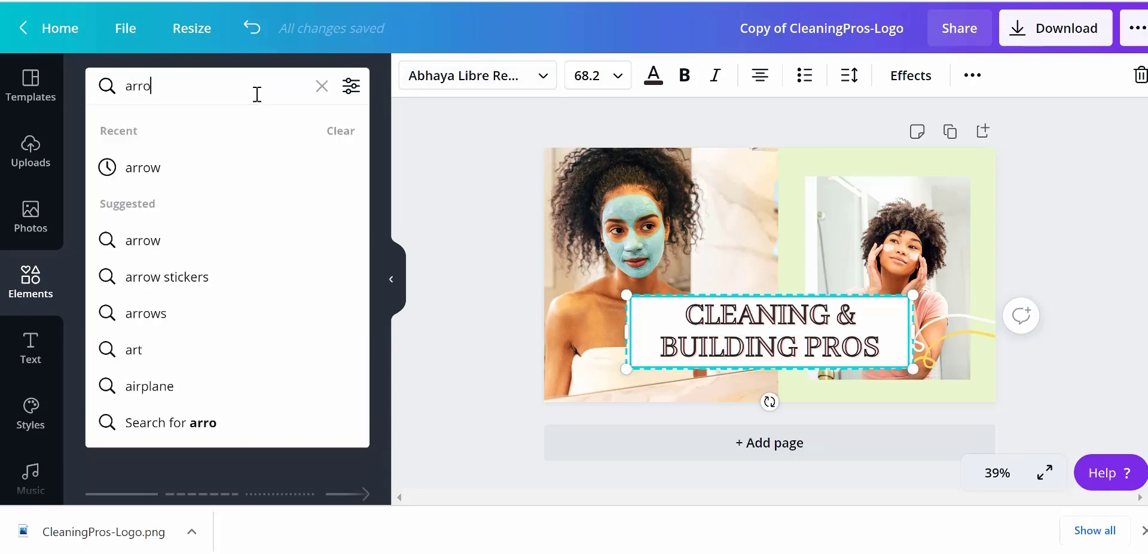
pyautogui.write('w')
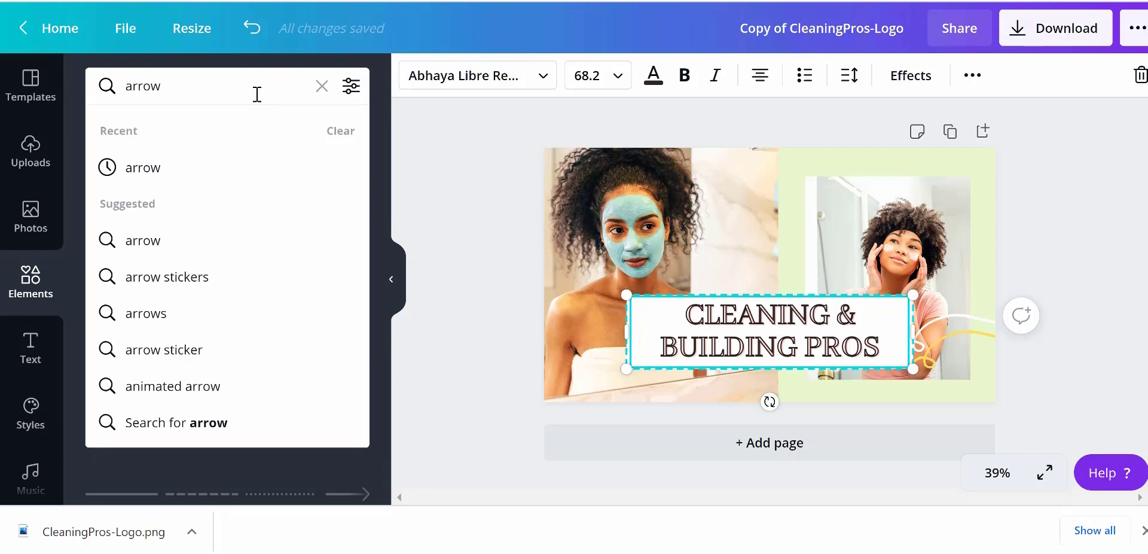
pyautogui.click(151, 314)
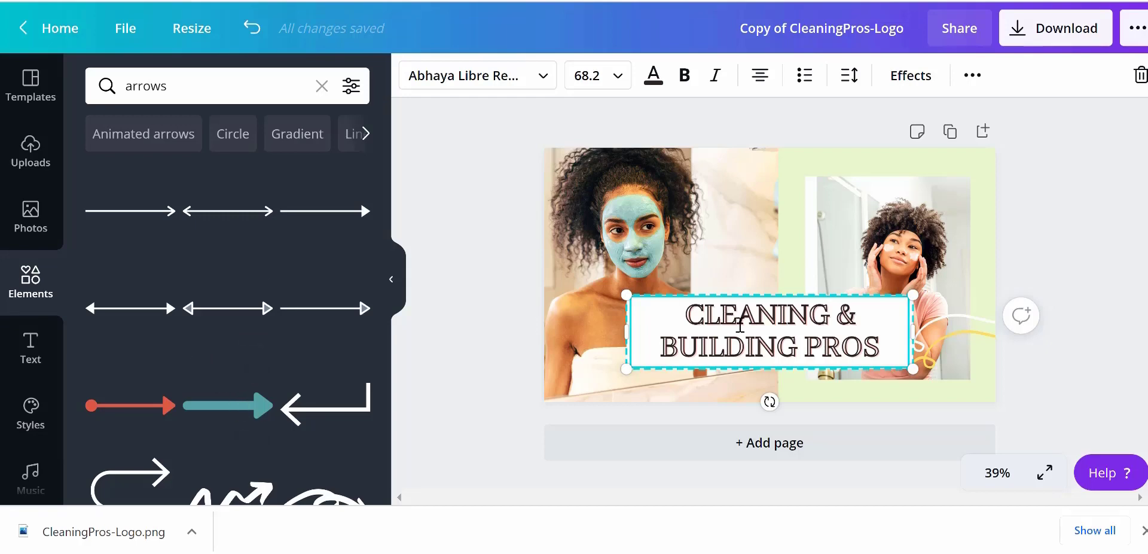
# Shift the heading text box slightly to the right
pyautogui.moveTo(740, 326); pyautogui.dragTo(842, 357)
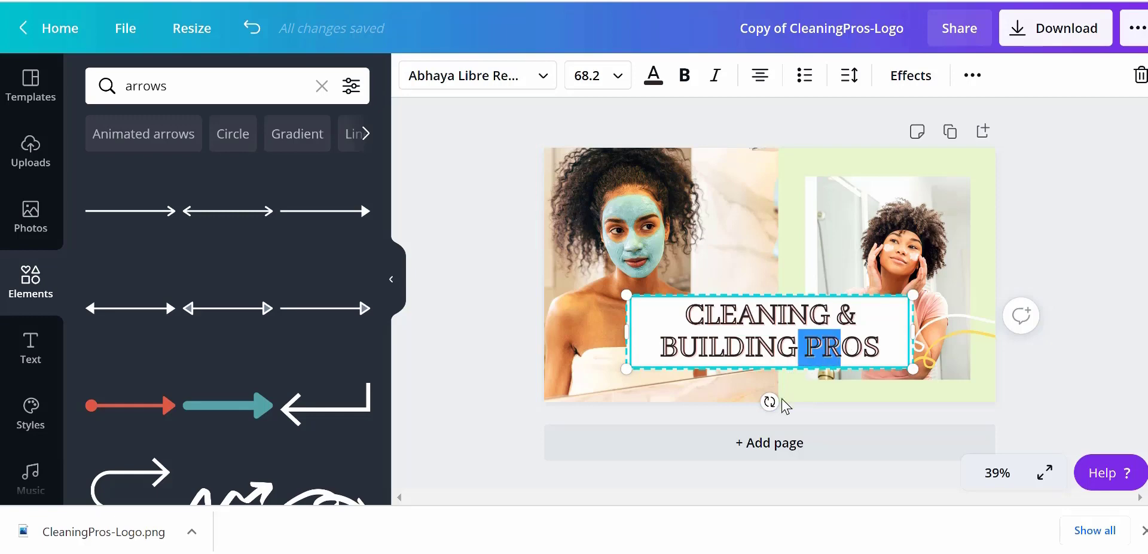
pyautogui.click(804, 399)
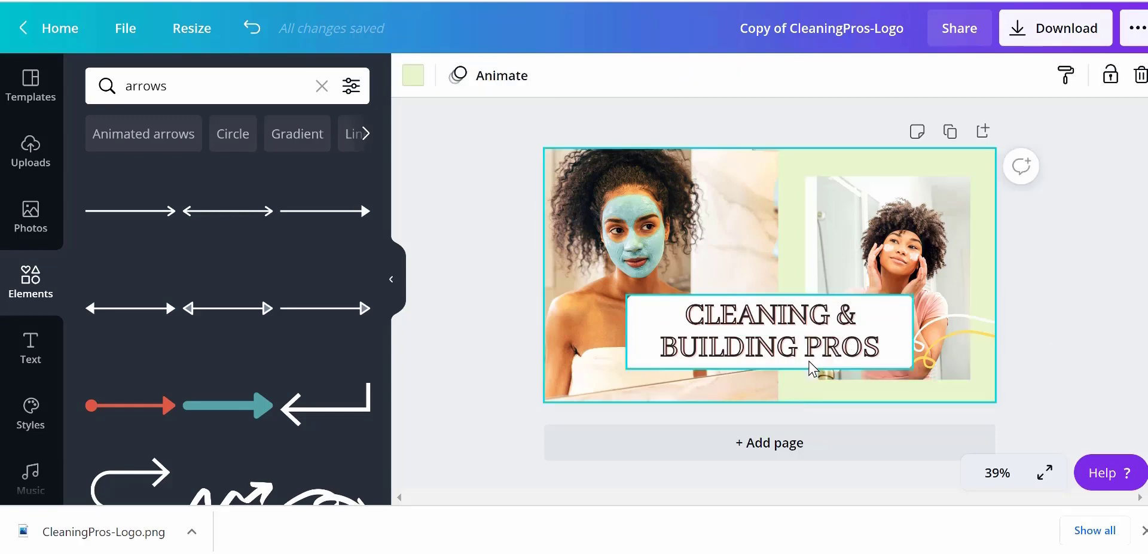
pyautogui.click(810, 363)
pyautogui.moveTo(847, 362); pyautogui.dragTo(853, 362)
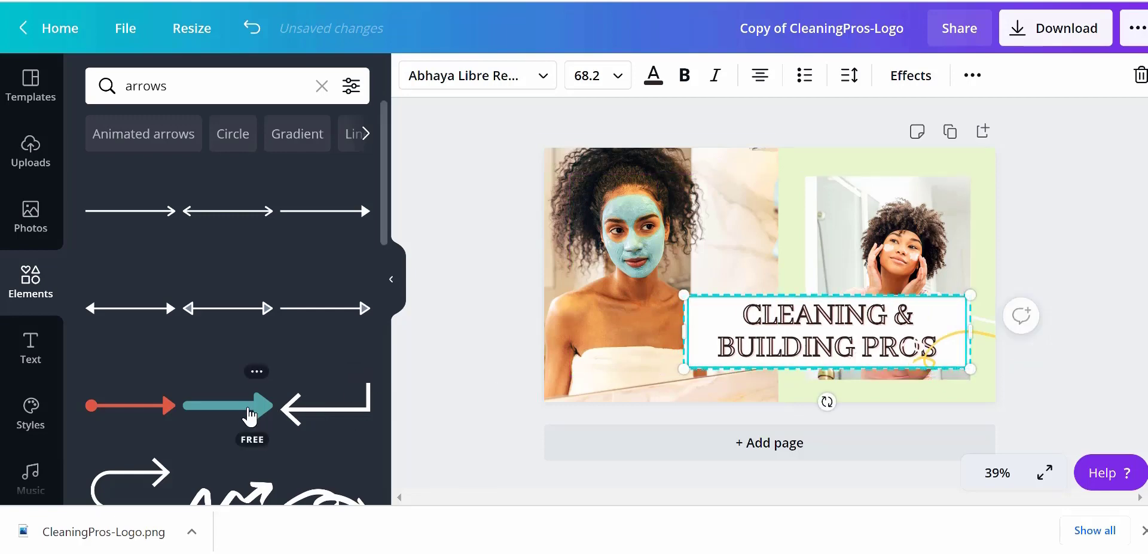
# Add the teal arrow element to the thumbnail
pyautogui.click(248, 407)
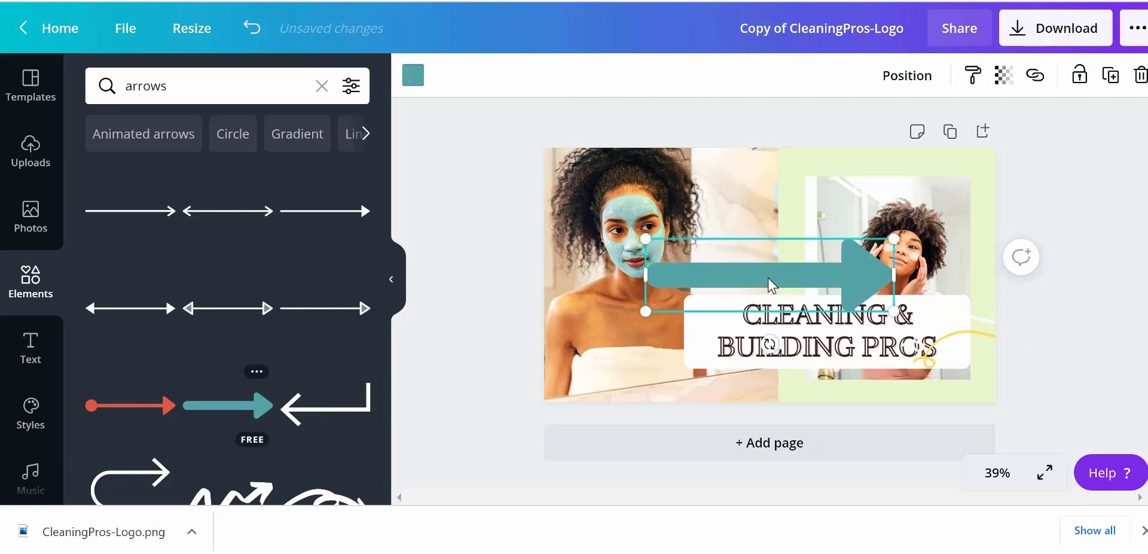
# Move the teal arrow to the thumbnail's lower-left corner and shorten it
pyautogui.moveTo(765, 281); pyautogui.dragTo(664, 354)
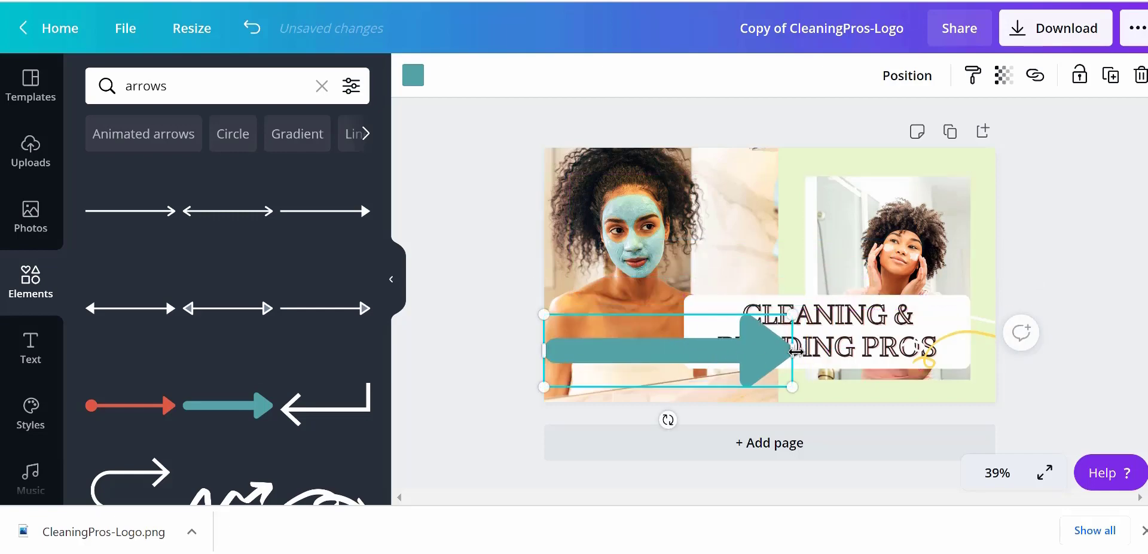
pyautogui.moveTo(764, 344); pyautogui.dragTo(708, 342)
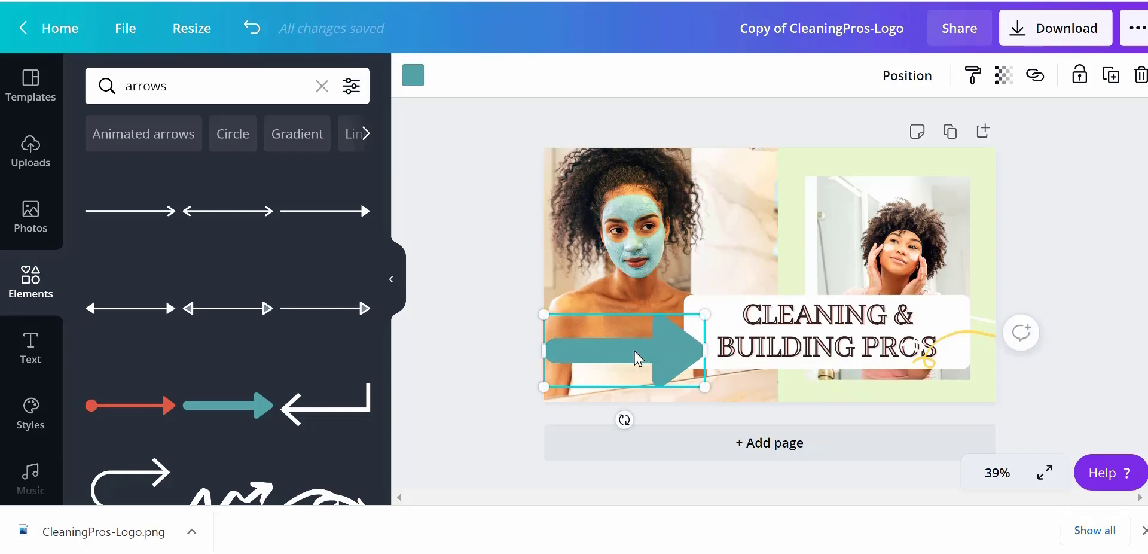
pyautogui.moveTo(637, 351); pyautogui.dragTo(634, 339)
# Move the heading text box to the top-right of the thumbnail and lower the arrow slightly
pyautogui.click(892, 361)
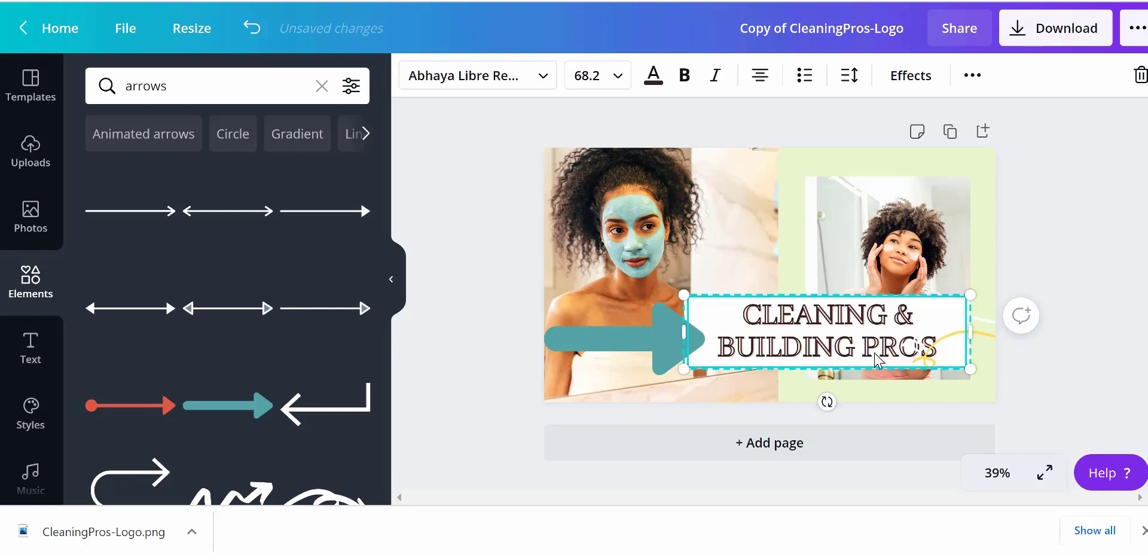
pyautogui.moveTo(893, 361); pyautogui.dragTo(897, 210)
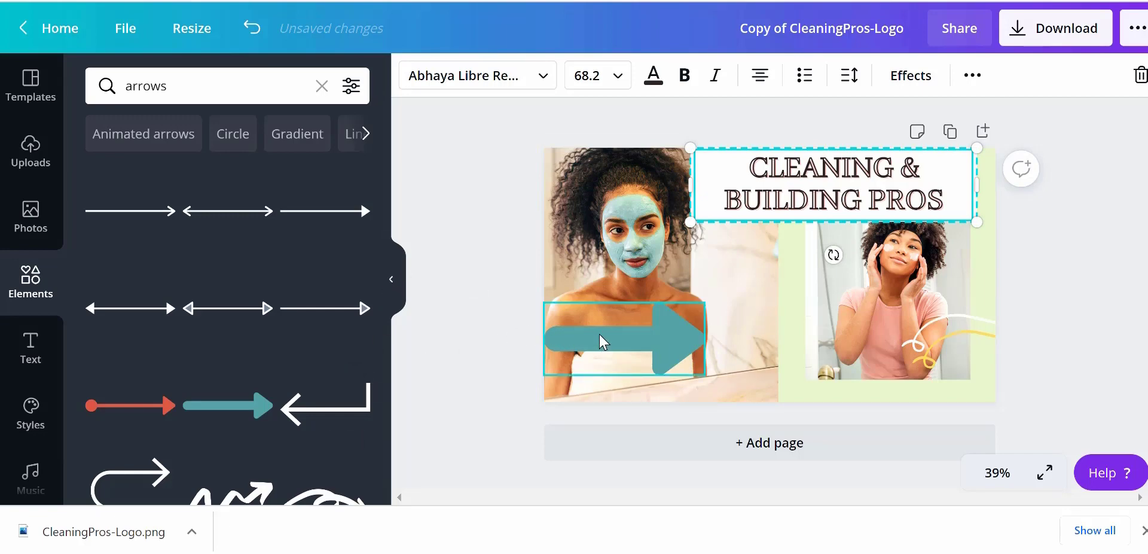
pyautogui.moveTo(599, 341); pyautogui.dragTo(600, 357)
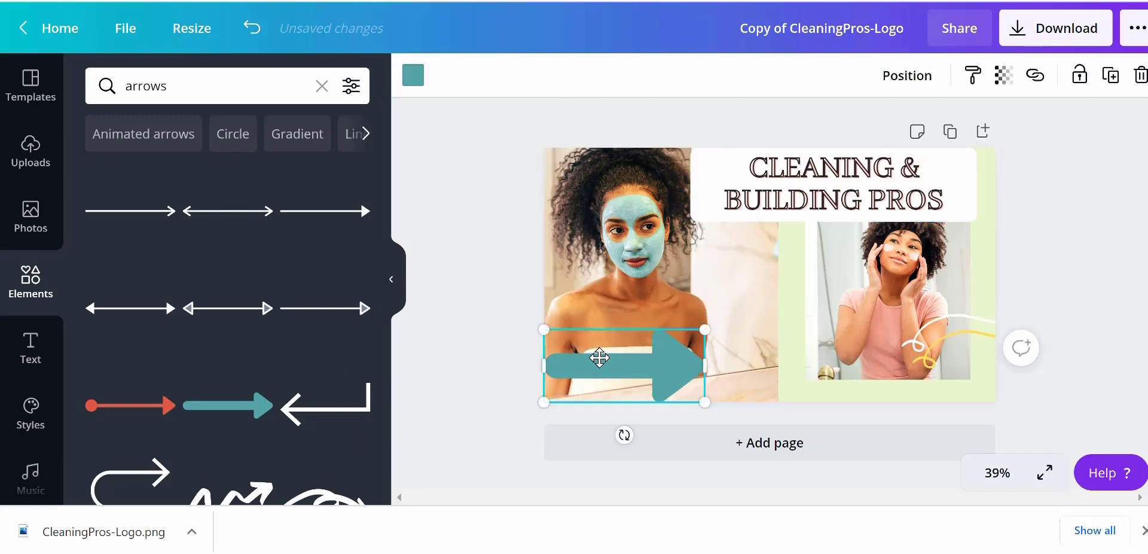
# Add a new heading text box and place it beside the arrow
pyautogui.click(32, 352)
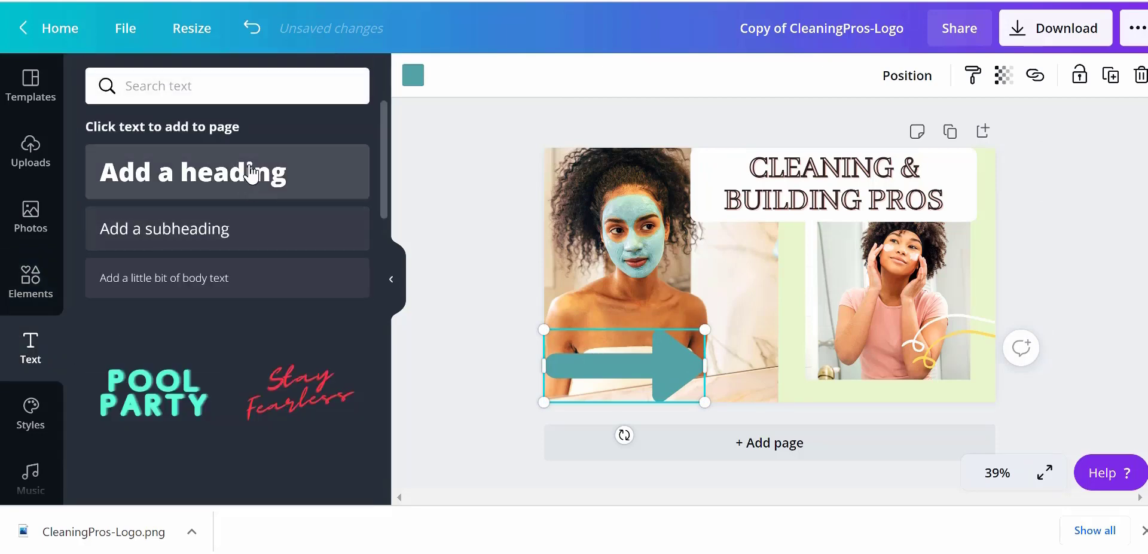
pyautogui.click(251, 174)
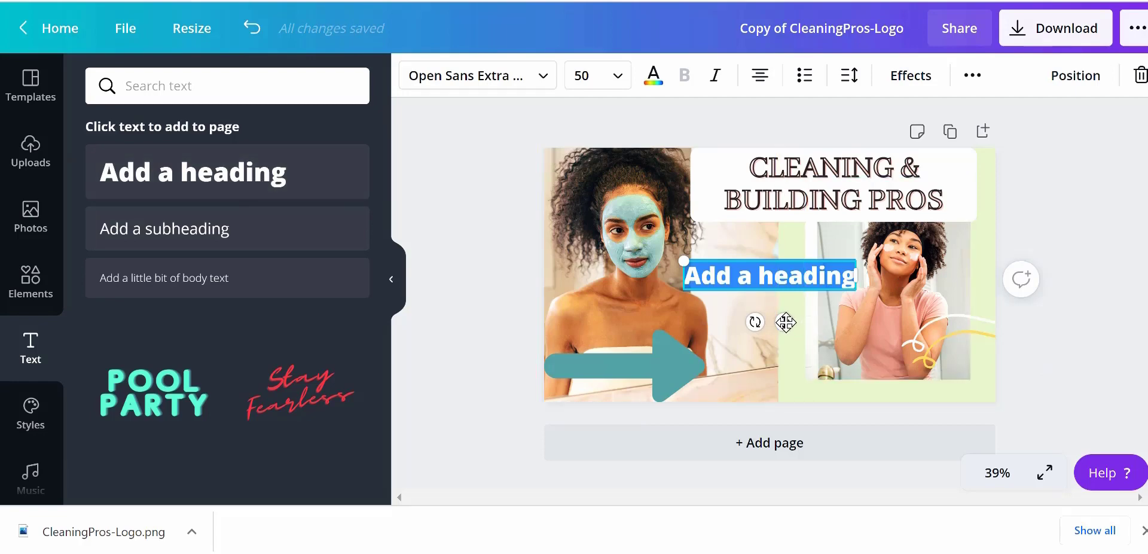
pyautogui.moveTo(785, 322); pyautogui.dragTo(823, 409)
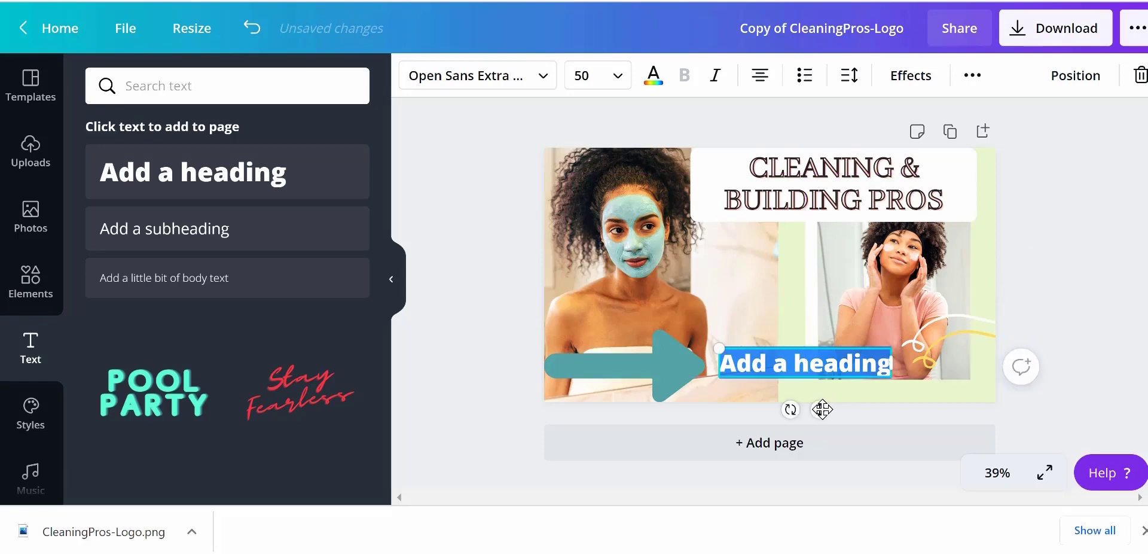
# Replace the new heading's text with "Special Pricing This Month"
pyautogui.doubleClick(863, 365)
pyautogui.press('BackSpace')
pyautogui.press('BackSpace')
pyautogui.press('BackSpace')
pyautogui.press('BackSpace')
pyautogui.press('BackSpace')
pyautogui.press('BackSpace')
pyautogui.press('BackSpace')
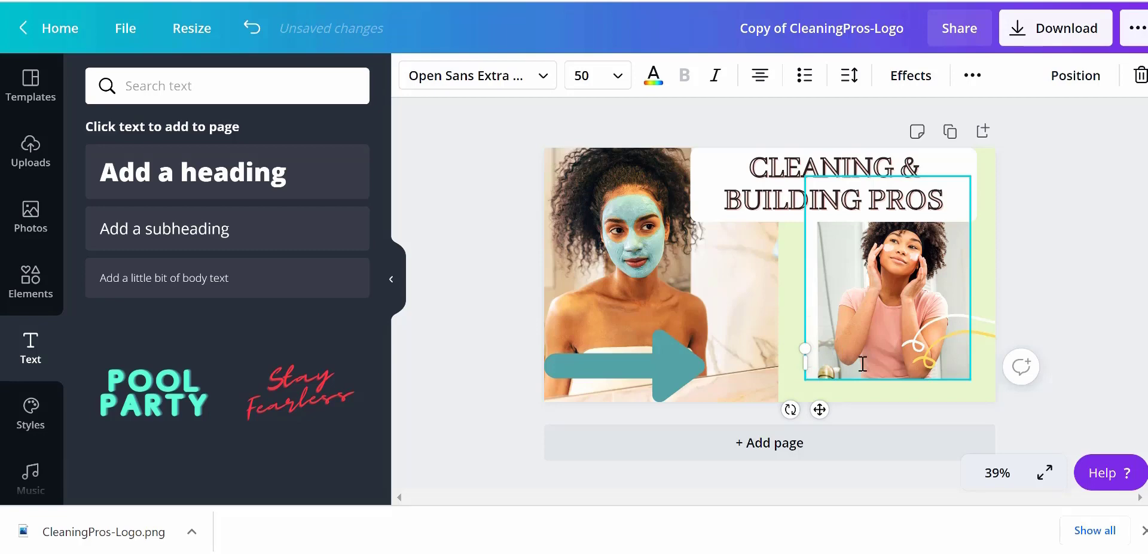
pyautogui.write('Special')
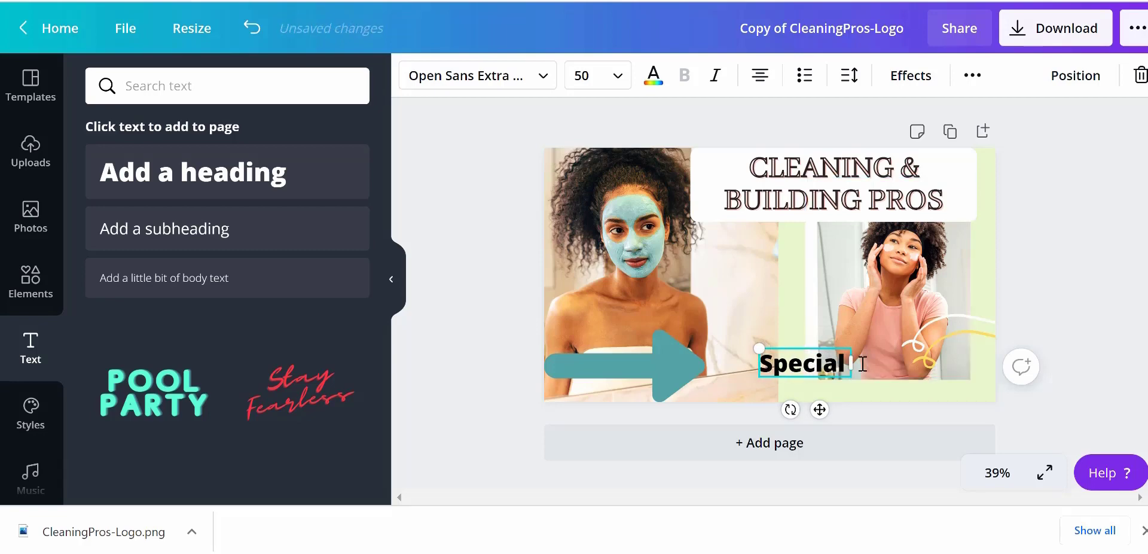
pyautogui.write(' Pricing this')
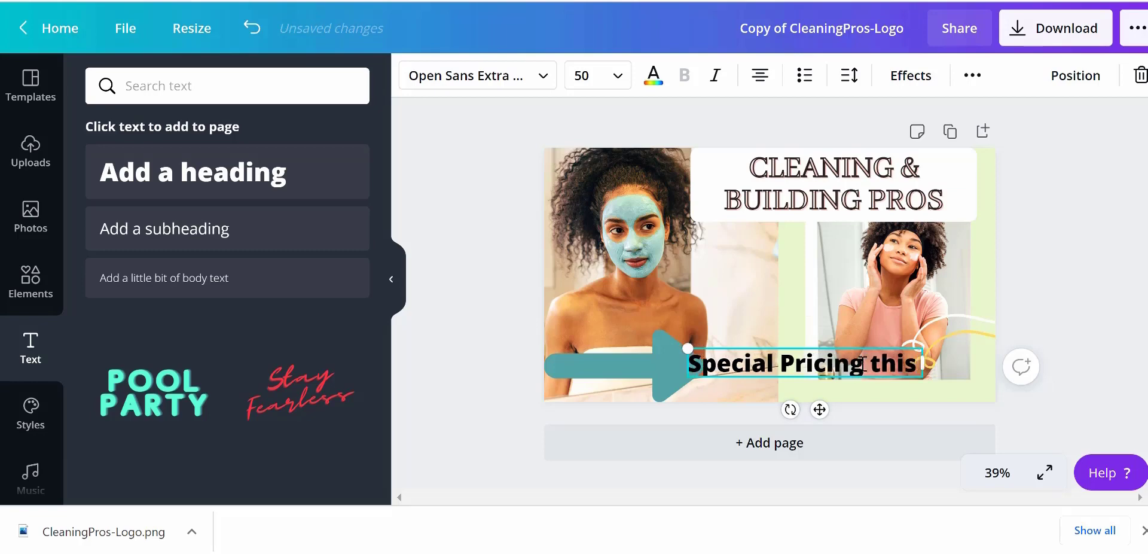
pyautogui.press('BackSpace')
pyautogui.press('BackSpace')
pyautogui.press('BackSpace')
pyautogui.press('BackSpace')
pyautogui.write('T')
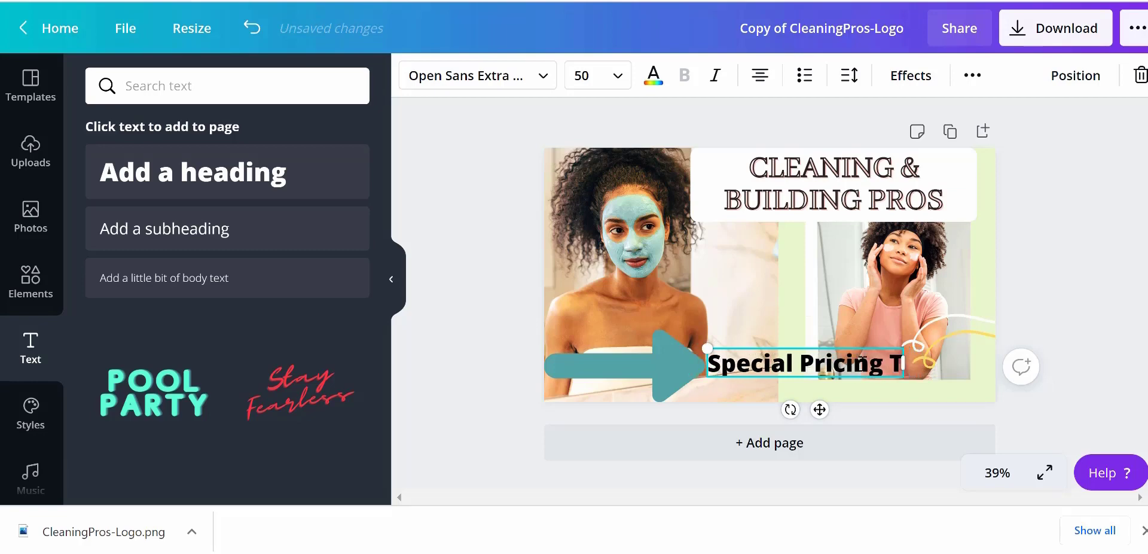
pyautogui.write('his Month')
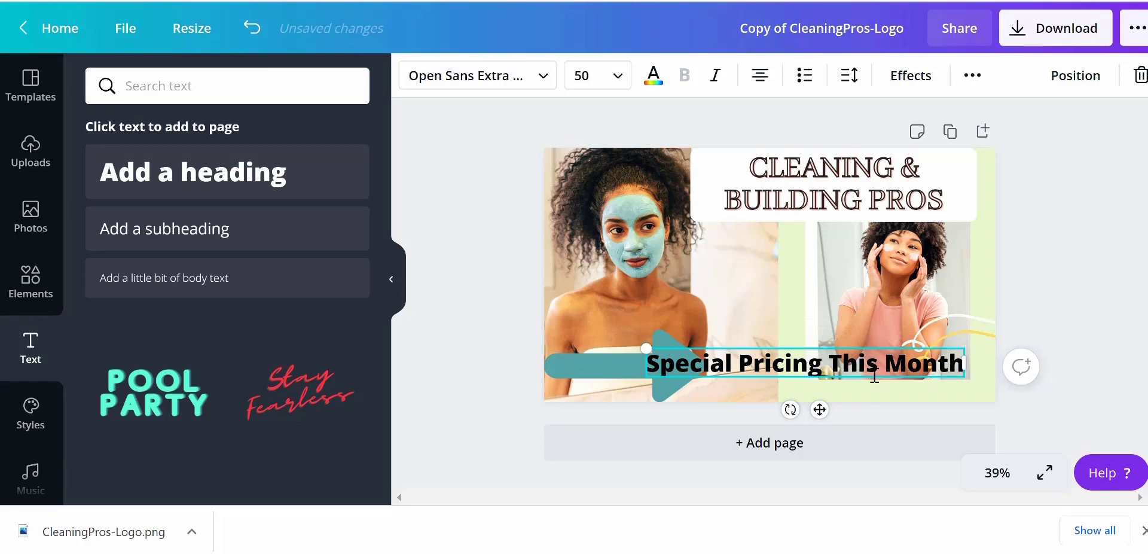
# Shift the text box to the right of the arrow and adjust the arrow's length to meet it
pyautogui.moveTo(872, 376); pyautogui.dragTo(889, 380)
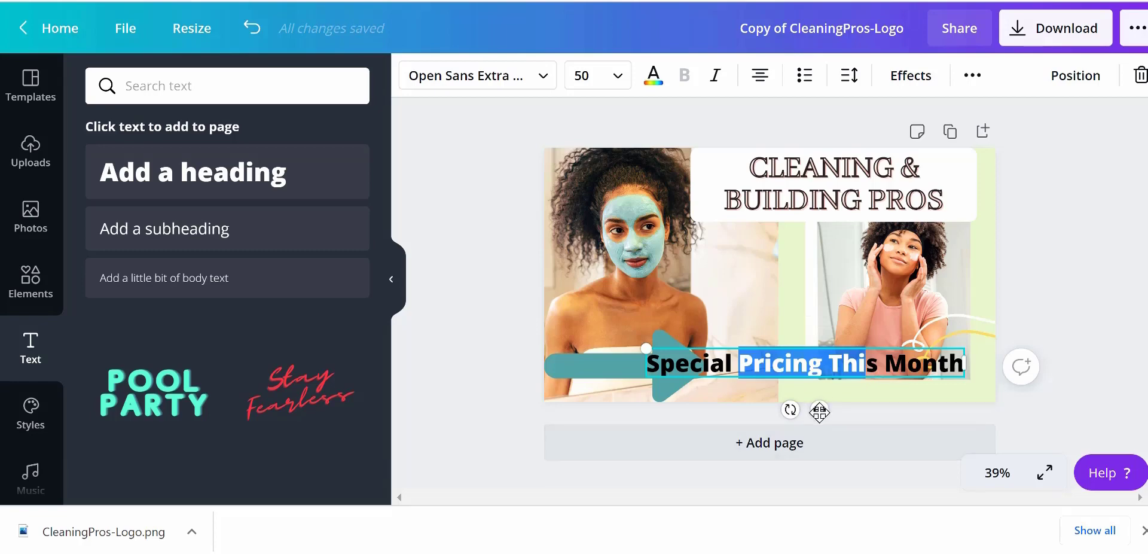
pyautogui.moveTo(819, 411); pyautogui.dragTo(846, 413)
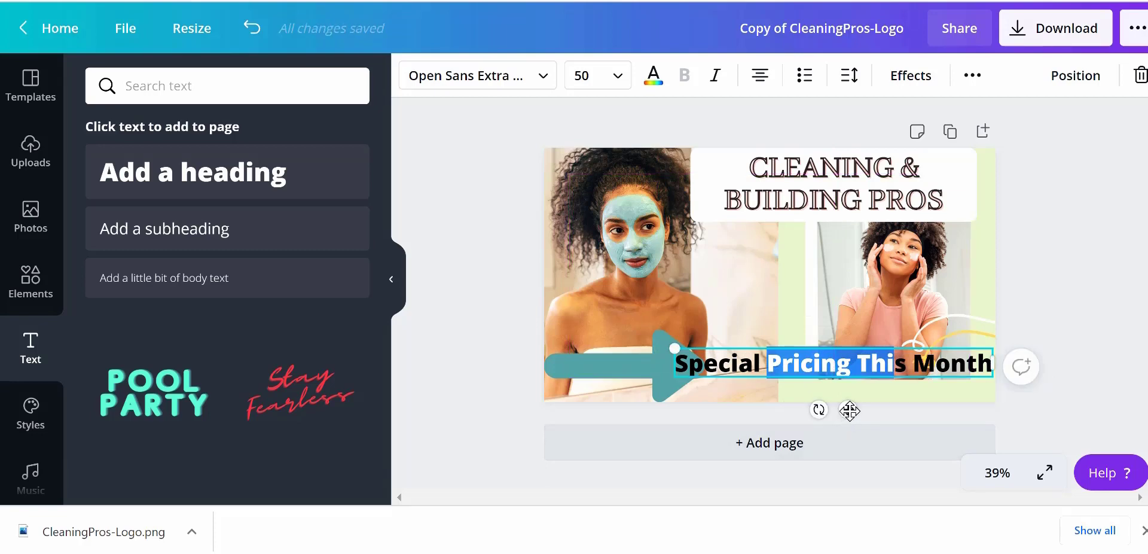
pyautogui.click(665, 372)
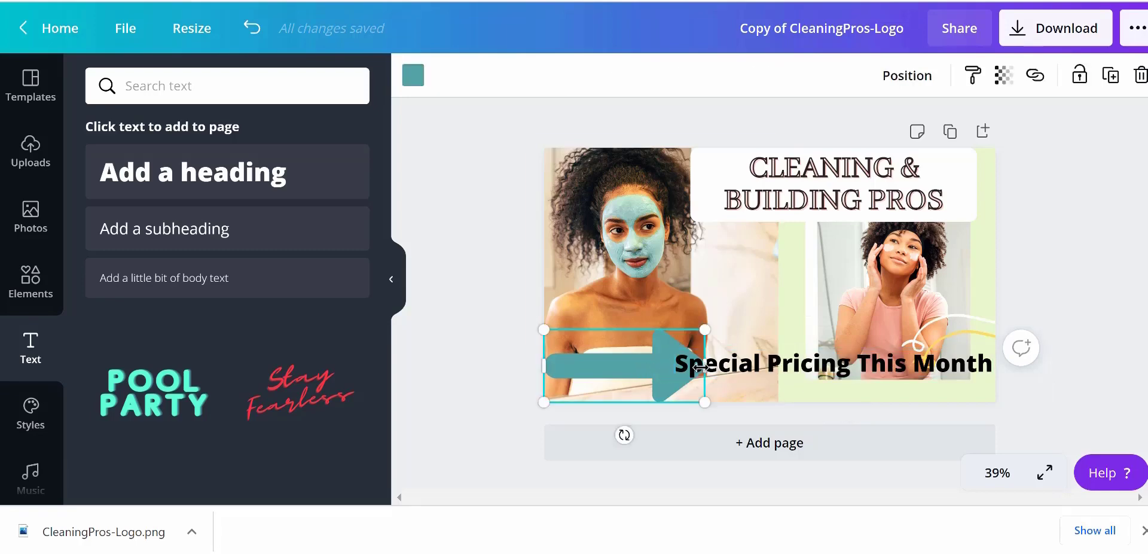
pyautogui.moveTo(703, 366); pyautogui.dragTo(735, 367)
pyautogui.click(834, 365)
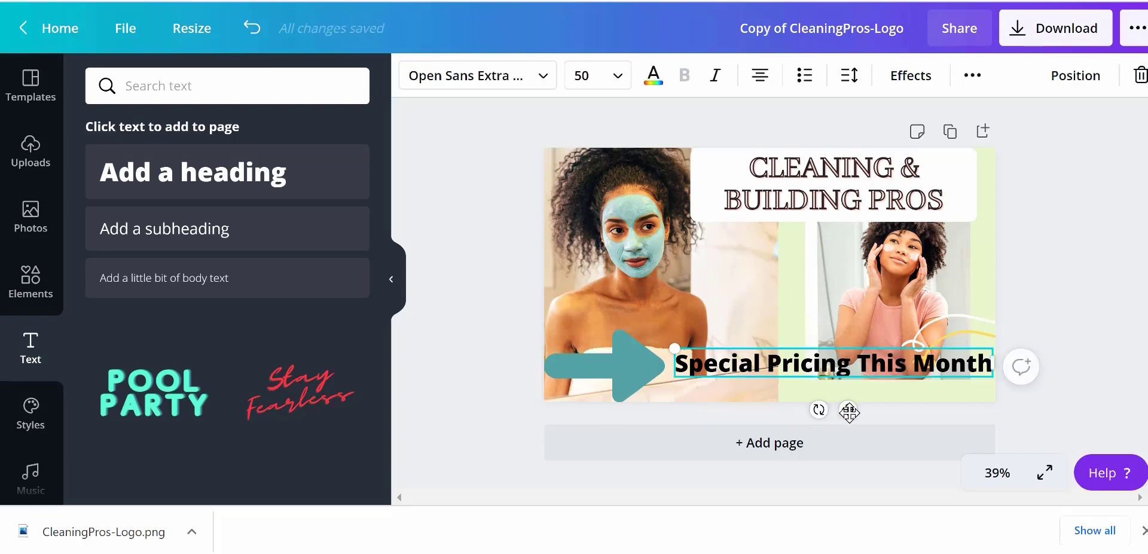
pyautogui.moveTo(849, 410); pyautogui.dragTo(847, 411)
# Color the "Special Pricing This Month" text dark blue #0B4D8B using a custom color
pyautogui.tripleClick(990, 363)
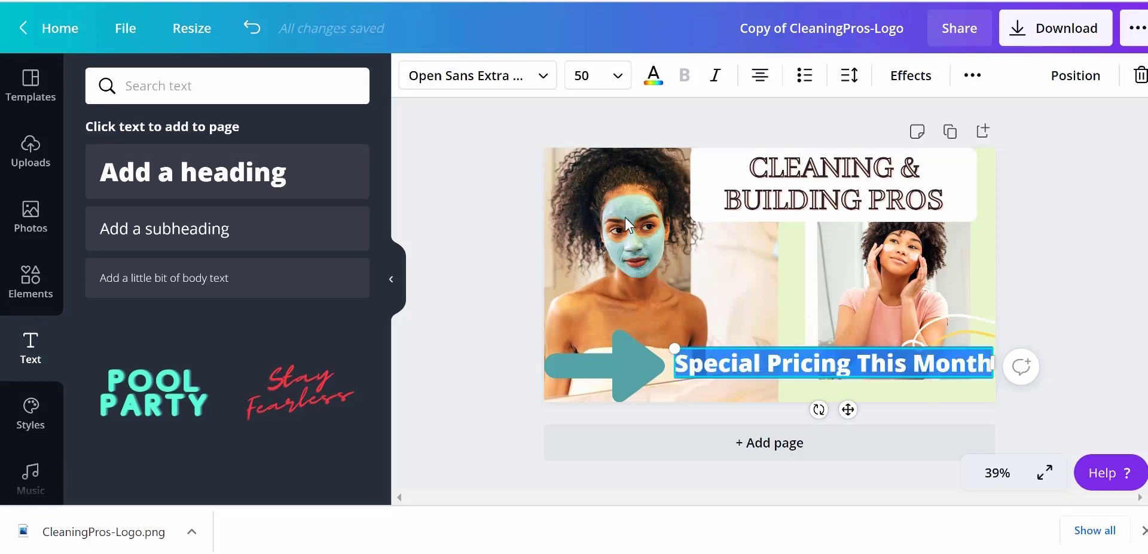
pyautogui.click(653, 79)
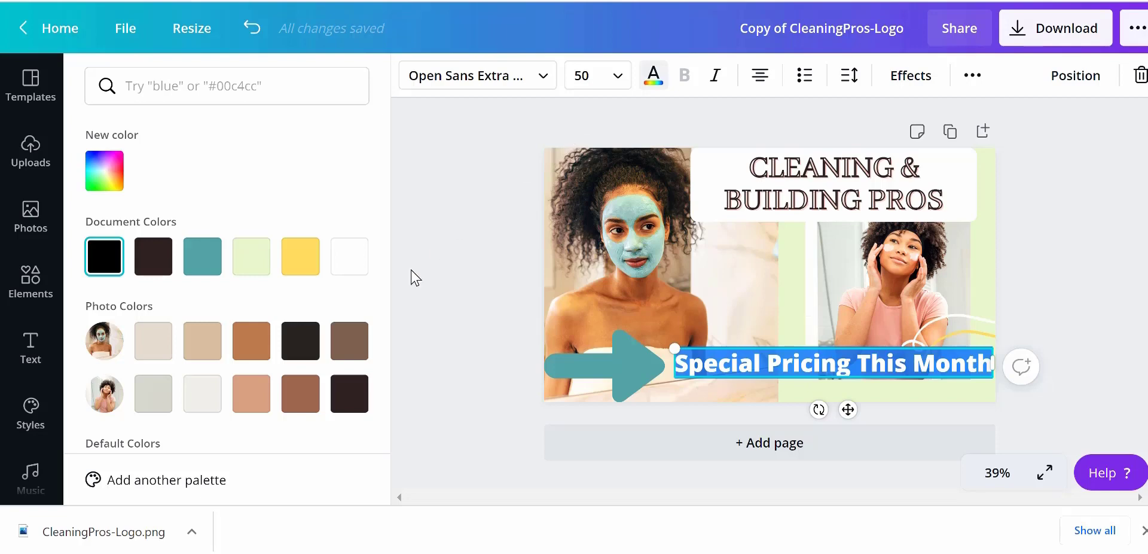
pyautogui.click(104, 174)
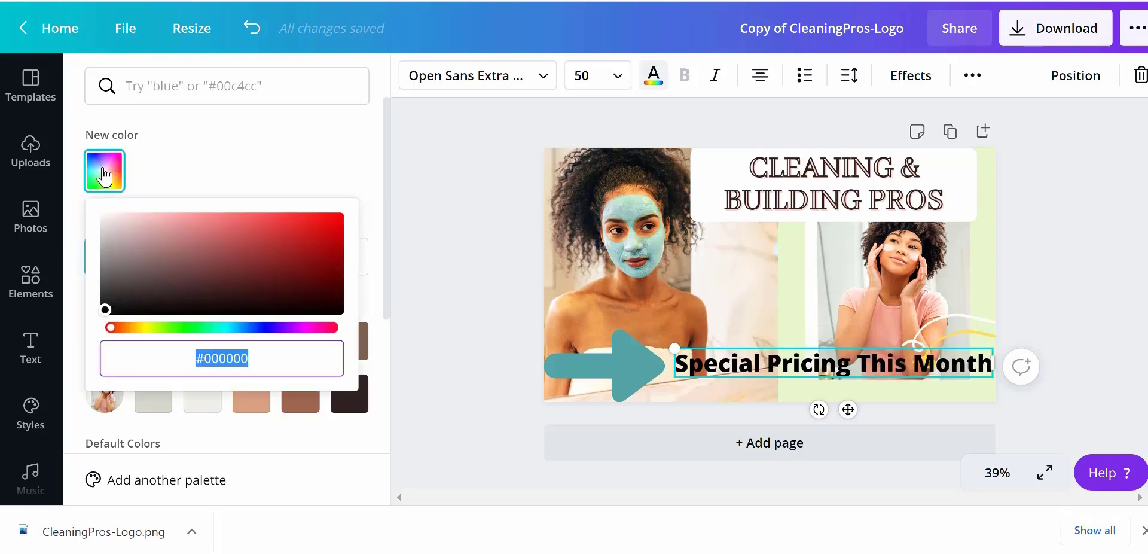
pyautogui.click(337, 218)
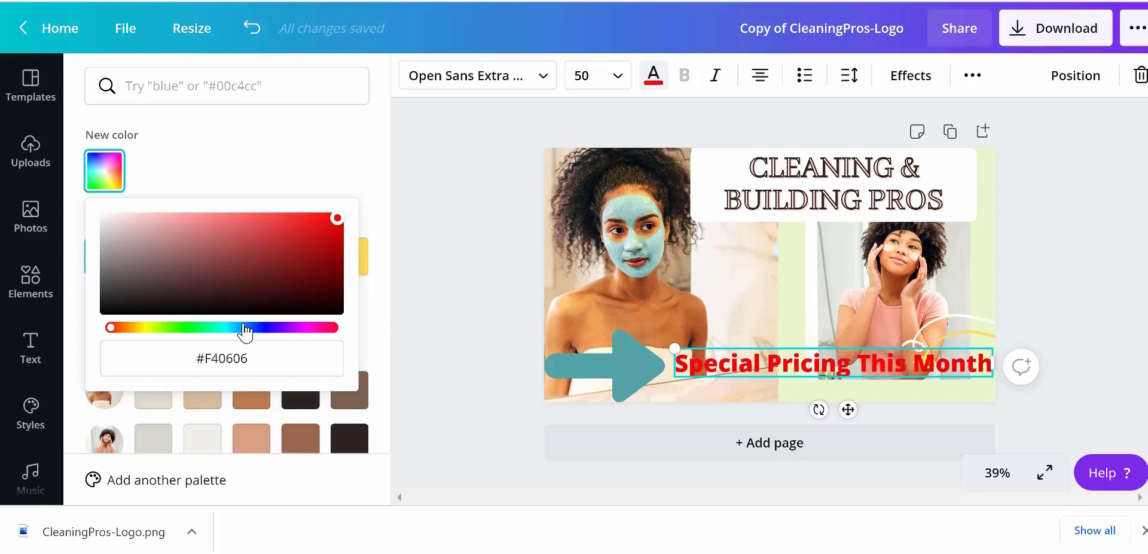
pyautogui.click(176, 327)
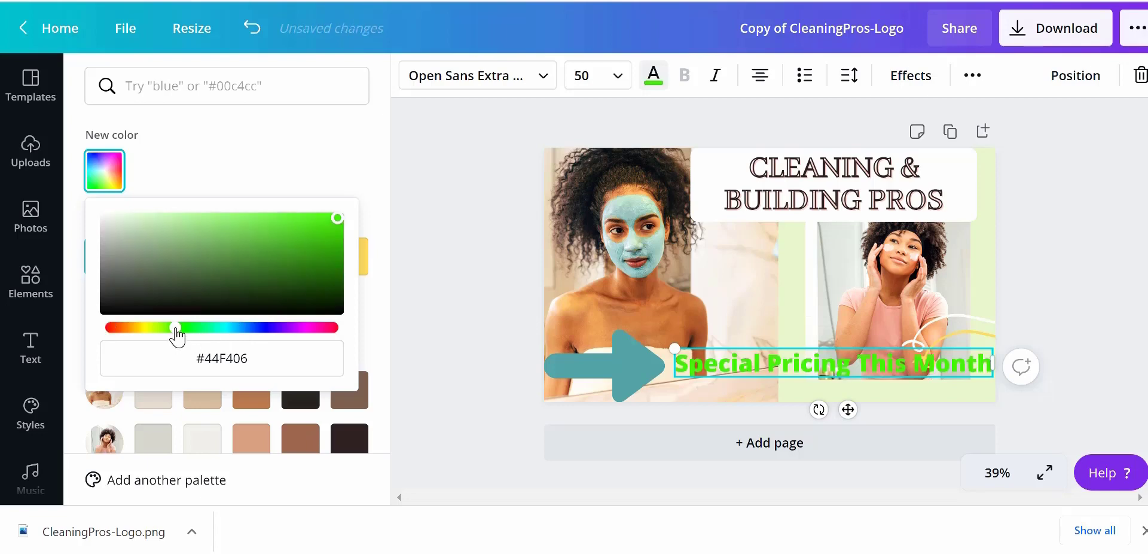
pyautogui.moveTo(175, 327); pyautogui.dragTo(240, 327)
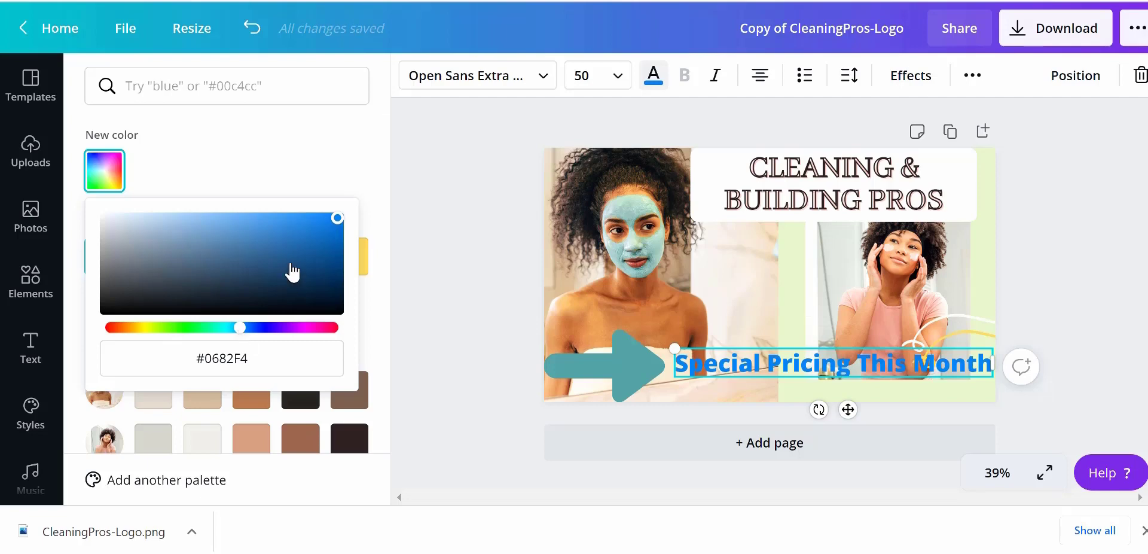
pyautogui.click(266, 227)
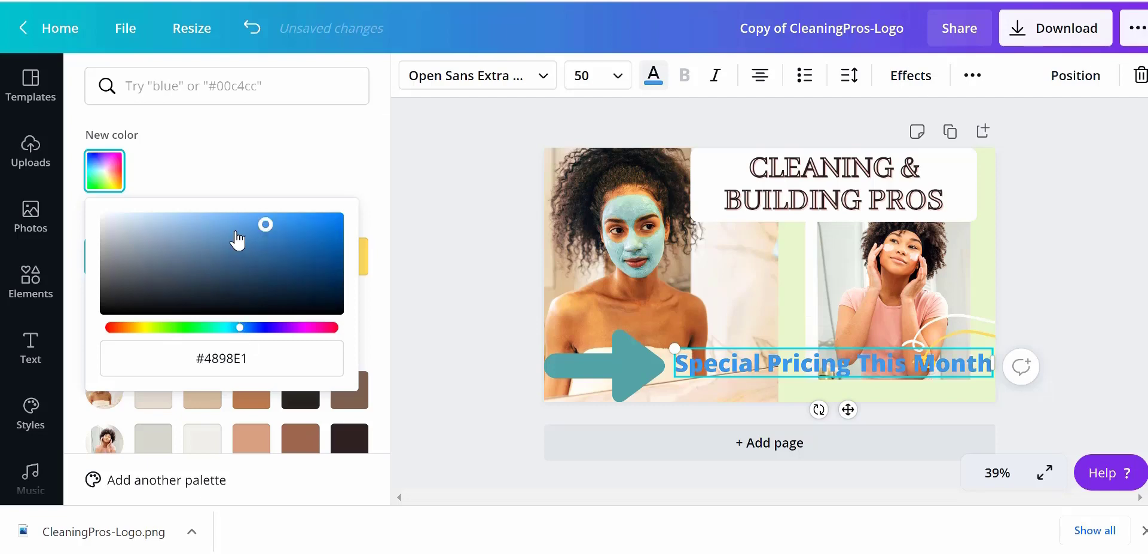
pyautogui.click(325, 259)
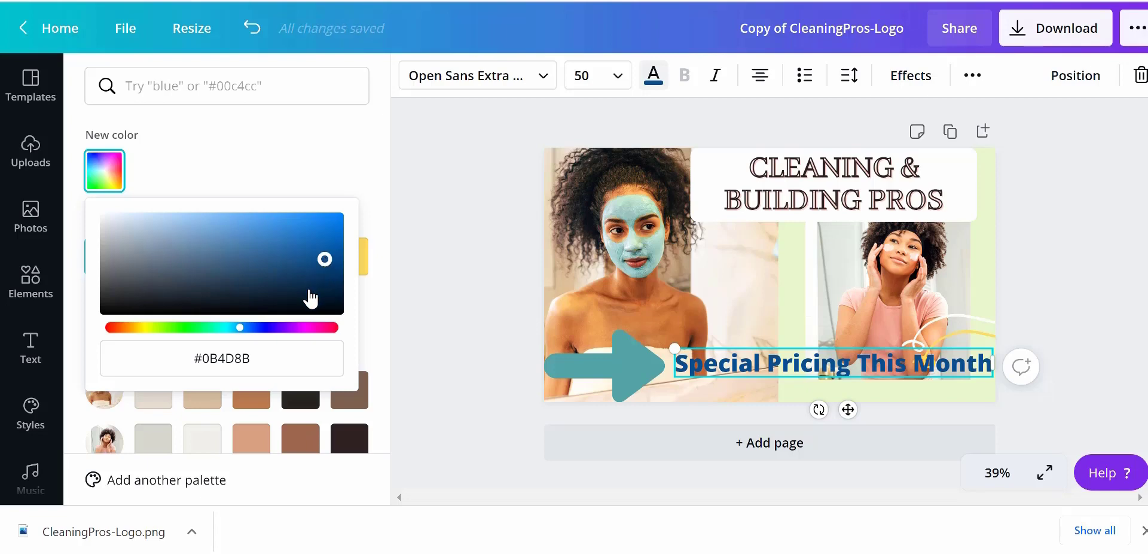
pyautogui.click(307, 169)
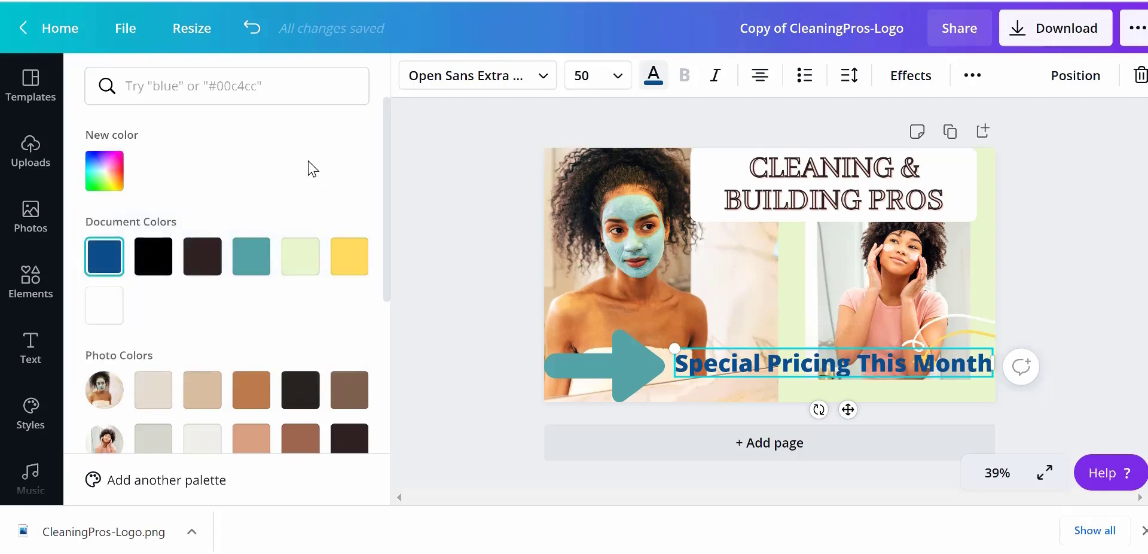
pyautogui.click(462, 199)
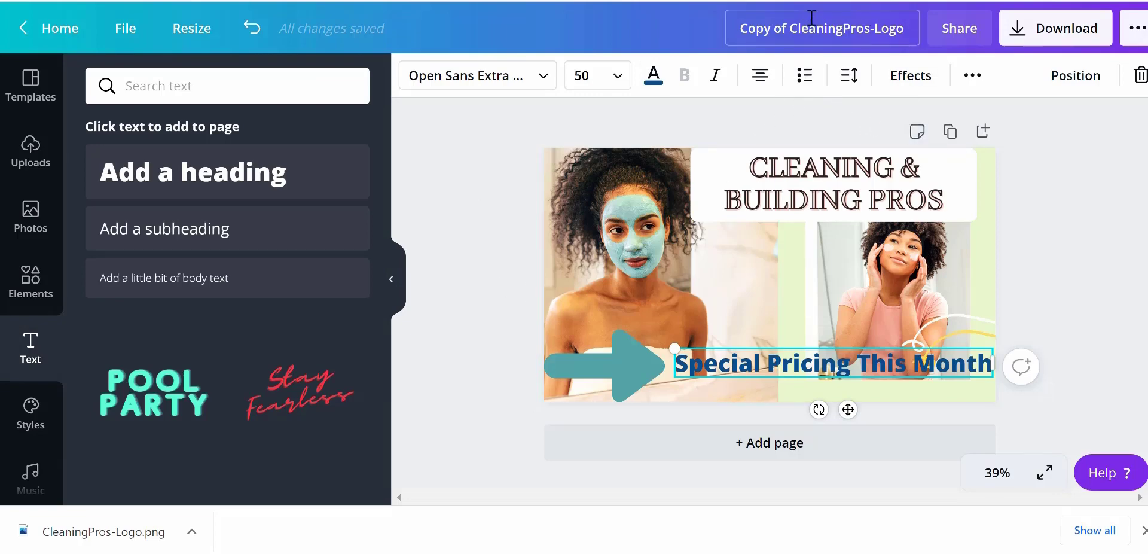
# Rename the design to CleaningProsYoutTubeChannel
pyautogui.click(789, 29)
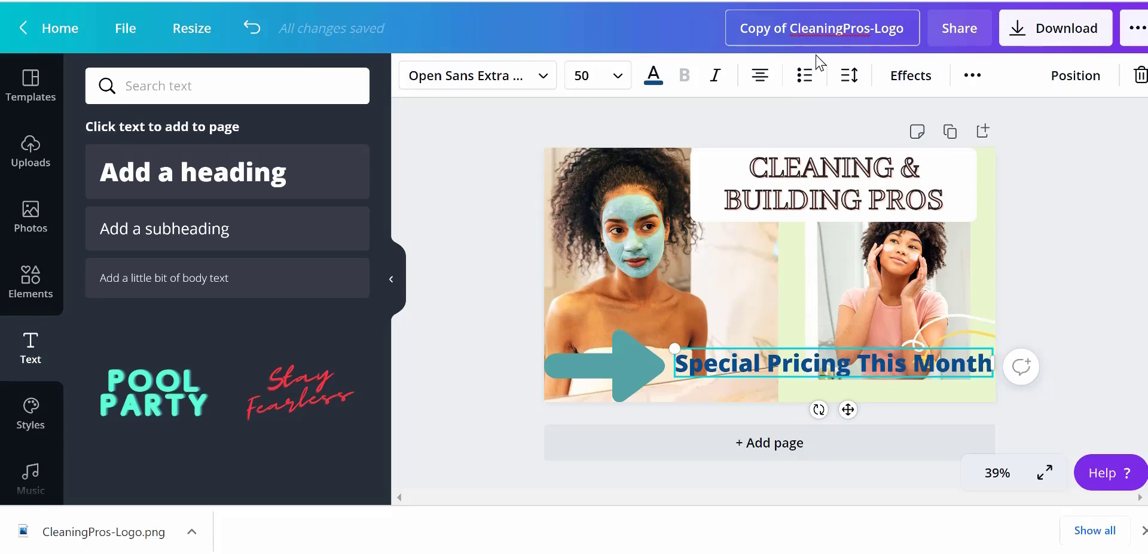
pyautogui.press('BackSpace')
pyautogui.press('BackSpace')
pyautogui.press('BackSpace')
pyautogui.press('BackSpace')
pyautogui.press('BackSpace')
pyautogui.press('BackSpace')
pyautogui.press('BackSpace')
pyautogui.press('BackSpace')
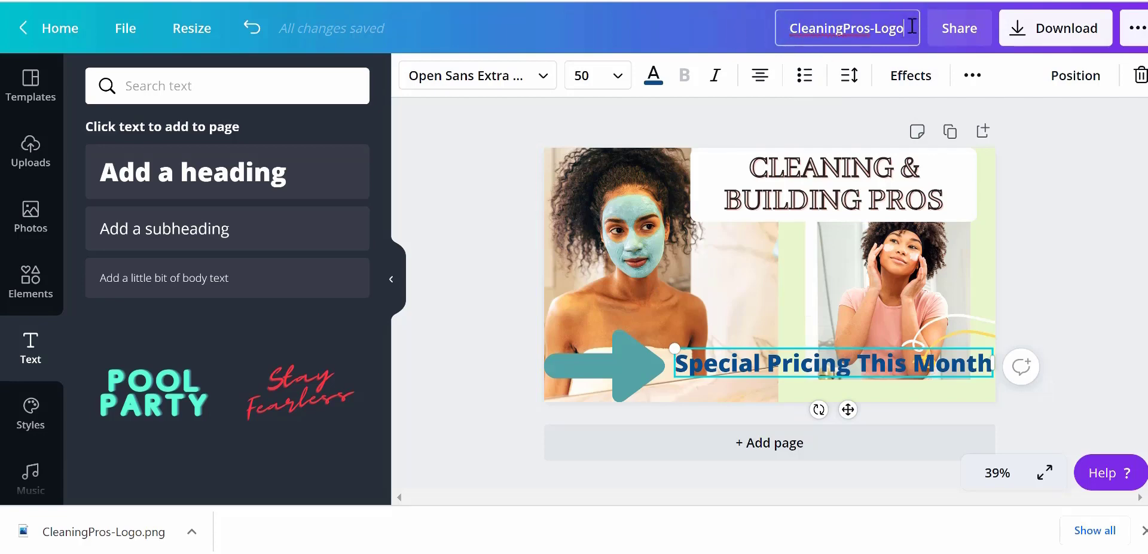
pyautogui.press('BackSpace')
pyautogui.press('BackSpace')
pyautogui.press('BackSpace')
pyautogui.press('BackSpace')
pyautogui.press('BackSpace')
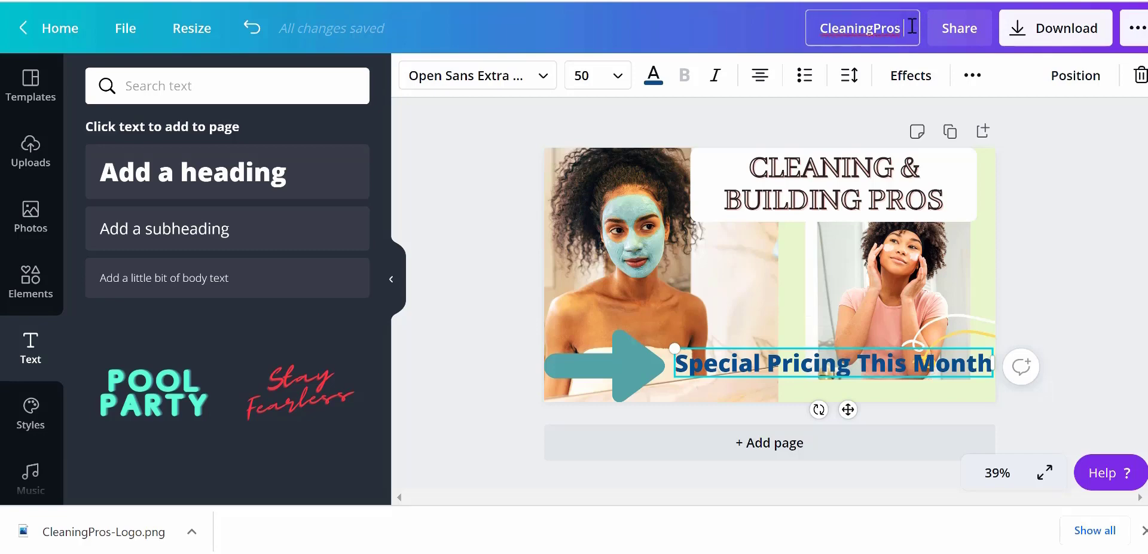
pyautogui.press('BackSpace')
pyautogui.write('Yout')
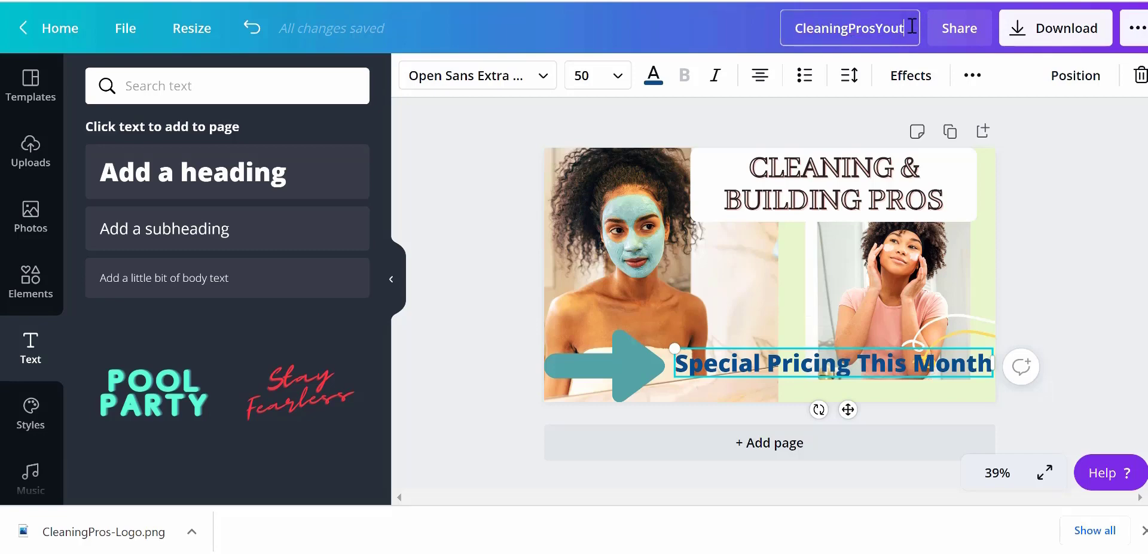
pyautogui.write('TubeChannel')
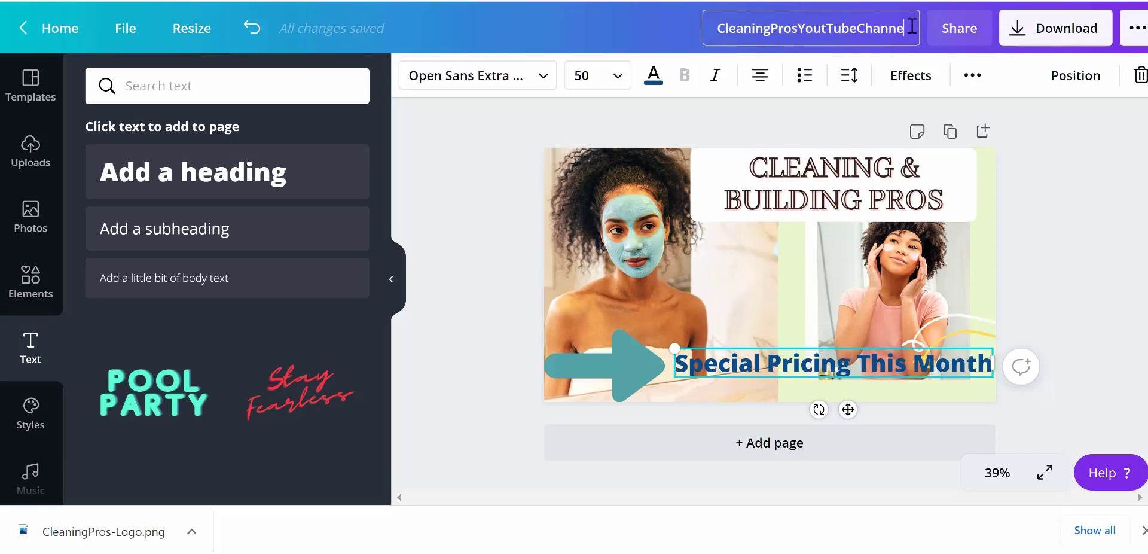
# Download the thumbnail as a PNG and continue editing
pyautogui.click(1017, 37)
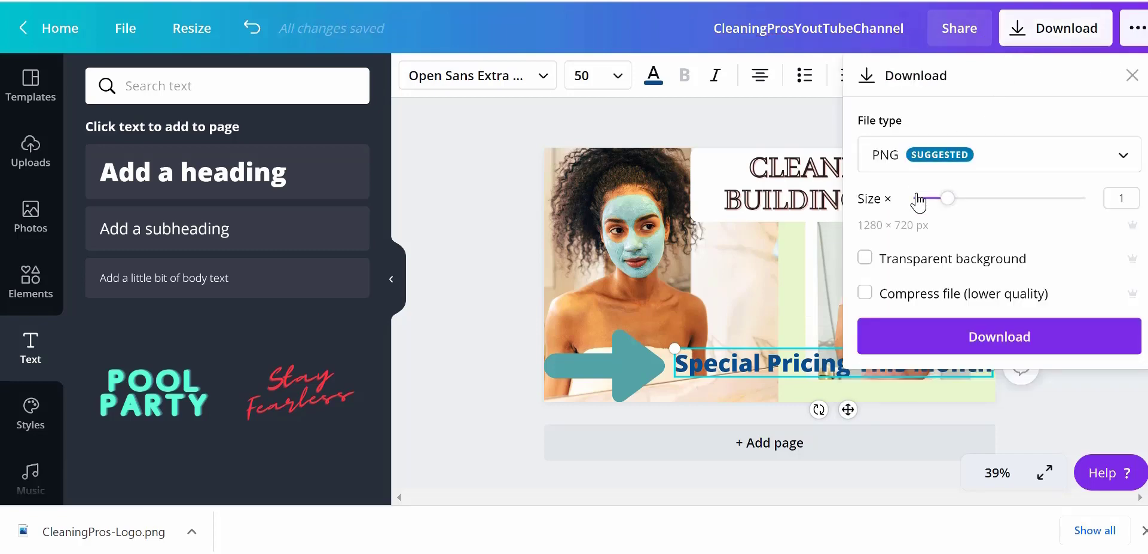
pyautogui.click(924, 339)
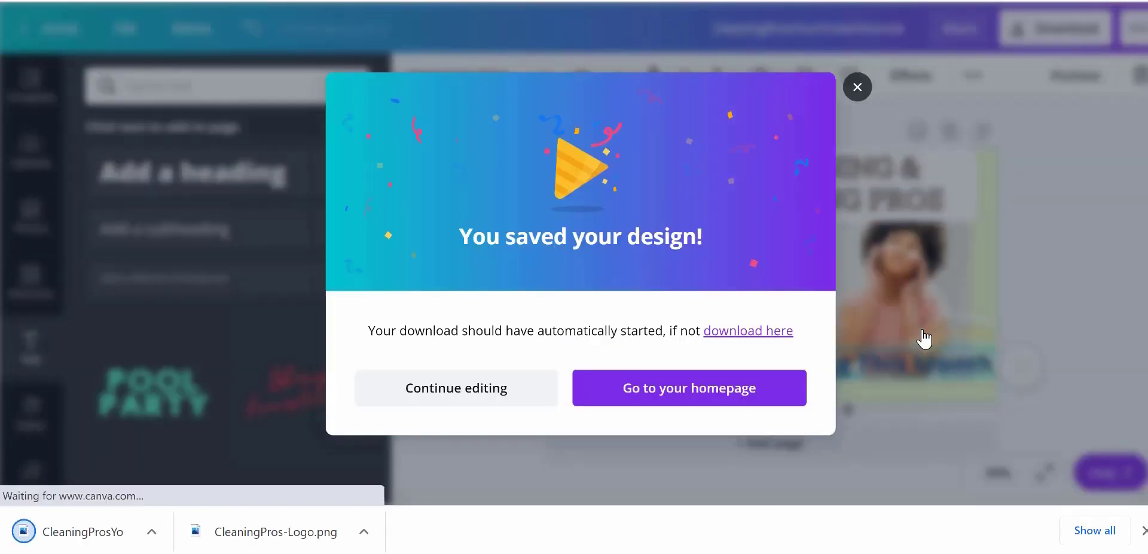
pyautogui.click(486, 389)
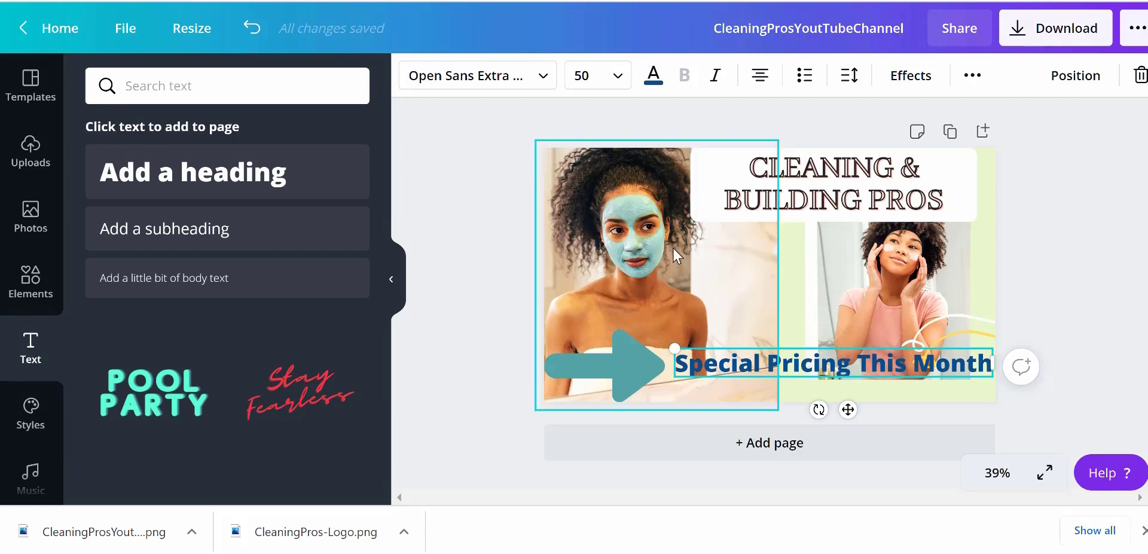
# Copy and resize the design to the Facebook Cover format
pyautogui.click(191, 34)
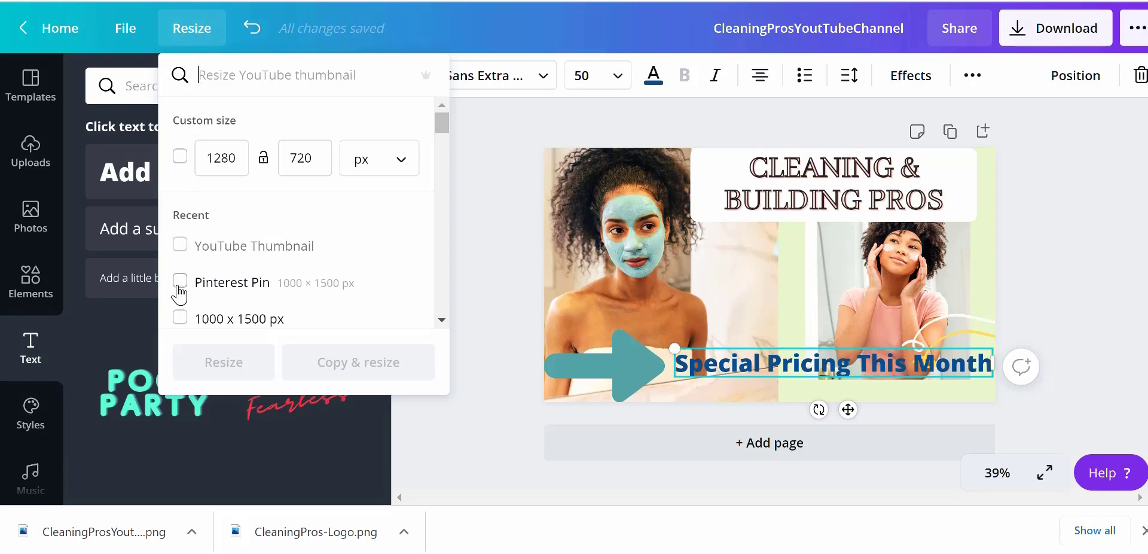
pyautogui.click(274, 74)
pyautogui.write('f')
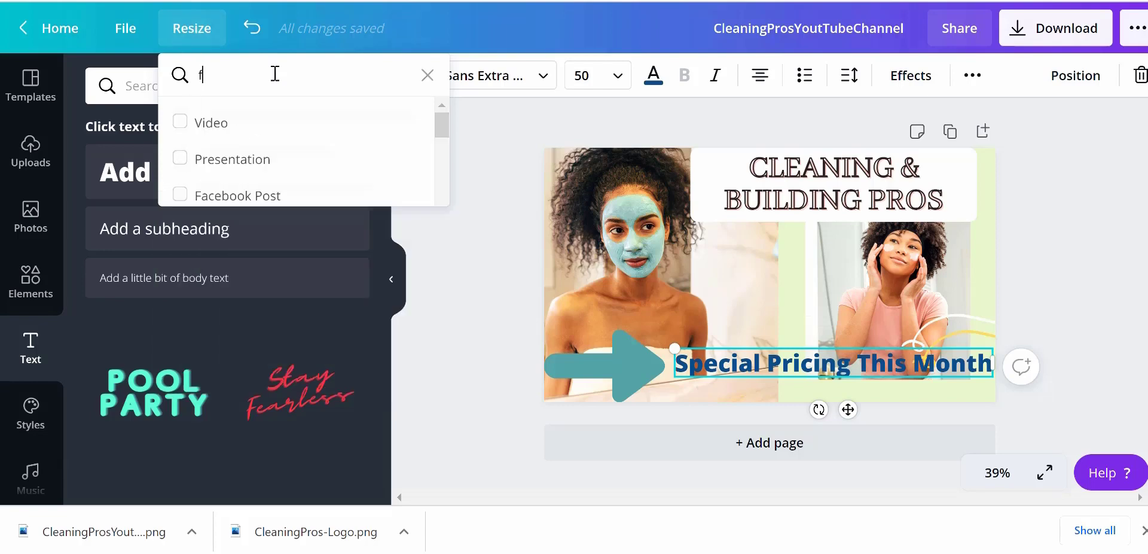
pyautogui.write('aceb')
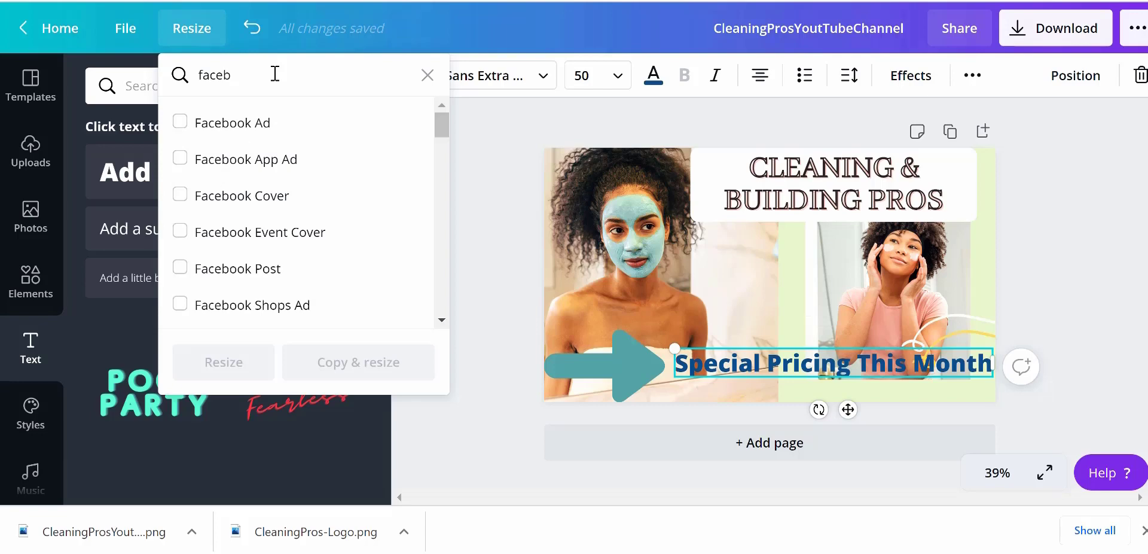
pyautogui.write('ook')
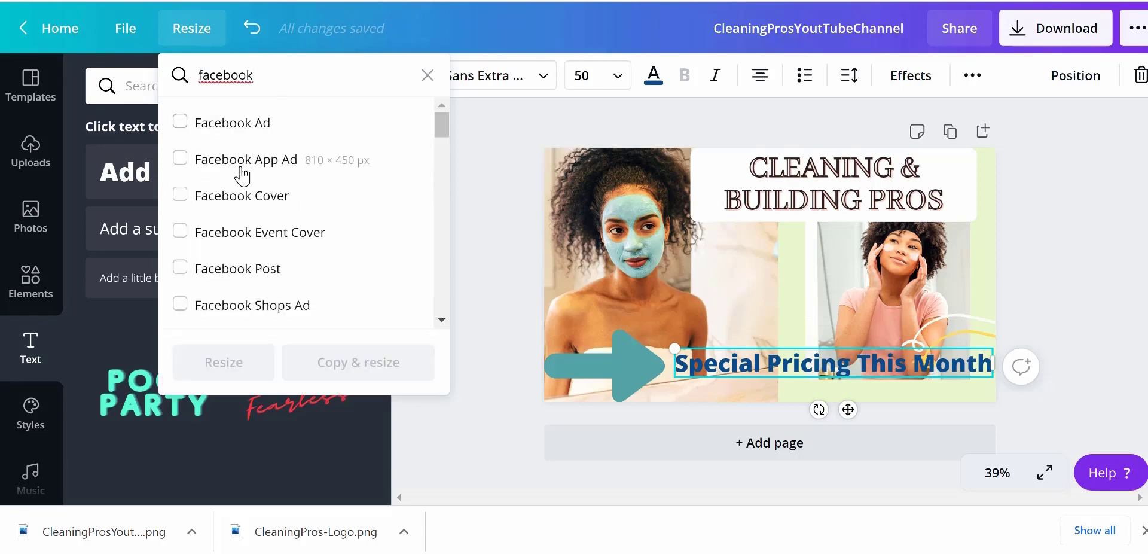
pyautogui.click(233, 206)
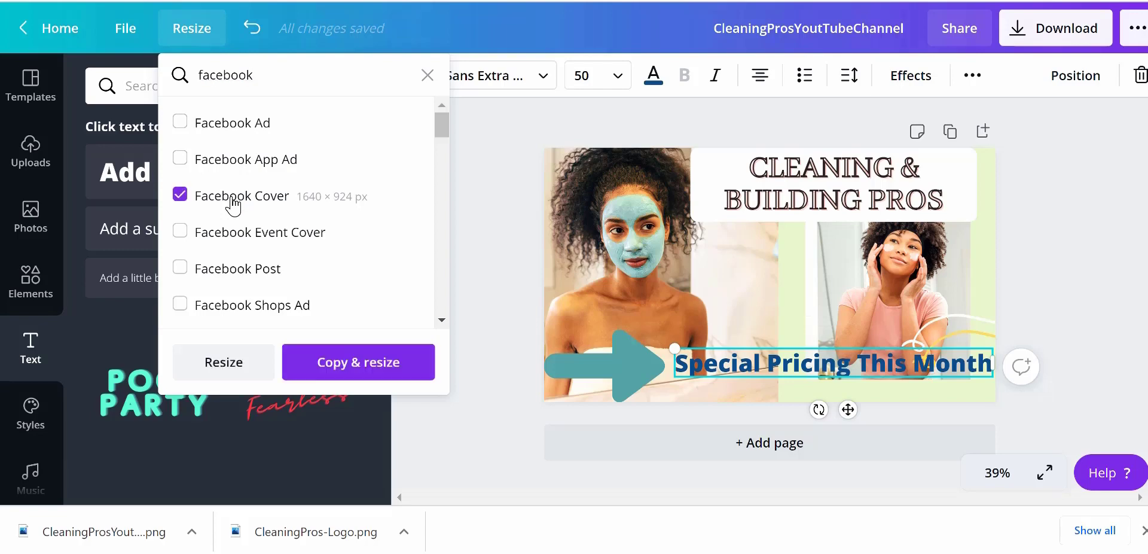
pyautogui.click(329, 366)
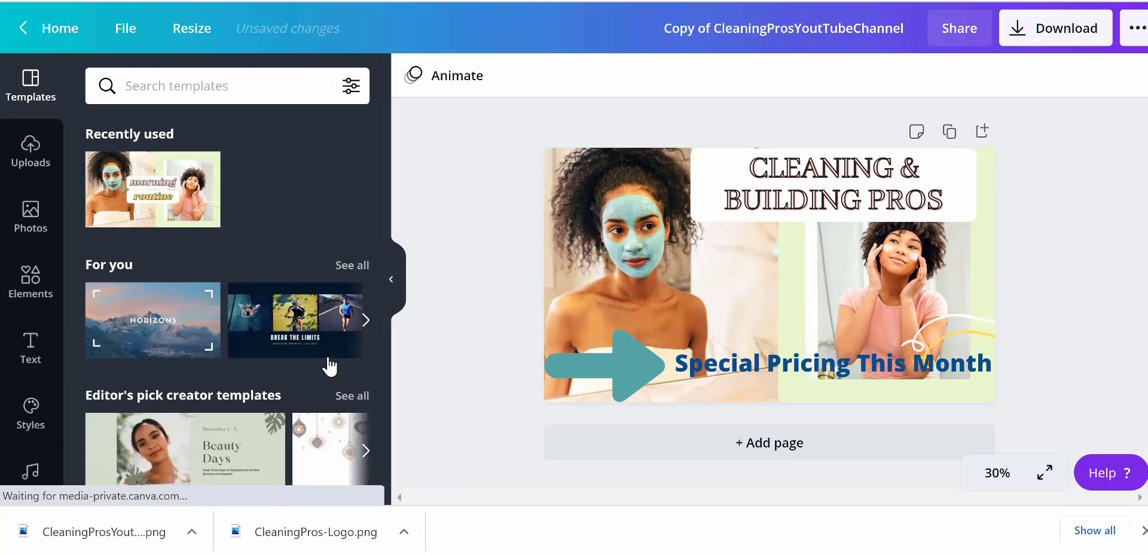
# Rename the resized copy to CleaningProsYouFacebook
pyautogui.click(714, 28)
pyautogui.press('BackSpace')
pyautogui.press('BackSpace')
pyautogui.press('BackSpace')
pyautogui.press('BackSpace')
pyautogui.press('BackSpace')
pyautogui.press('BackSpace')
pyautogui.press('BackSpace')
pyautogui.press('BackSpace')
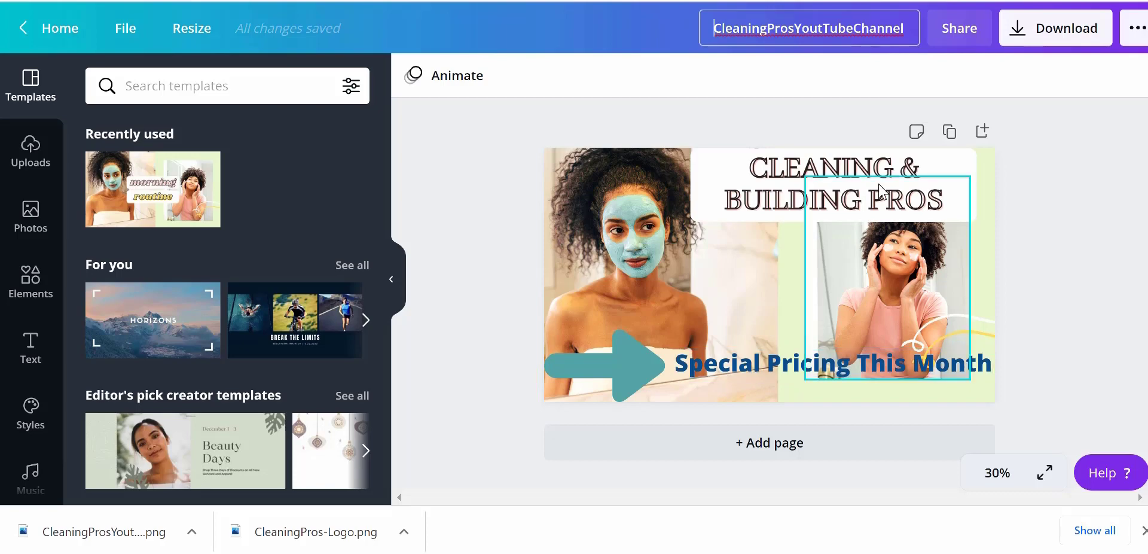
pyautogui.click(914, 31)
pyautogui.press('BackSpace')
pyautogui.press('BackSpace')
pyautogui.press('BackSpace')
pyautogui.press('BackSpace')
pyautogui.press('BackSpace')
pyautogui.press('BackSpace')
pyautogui.press('BackSpace')
pyautogui.press('BackSpace')
pyautogui.press('BackSpace')
pyautogui.press('BackSpace')
pyautogui.press('BackSpace')
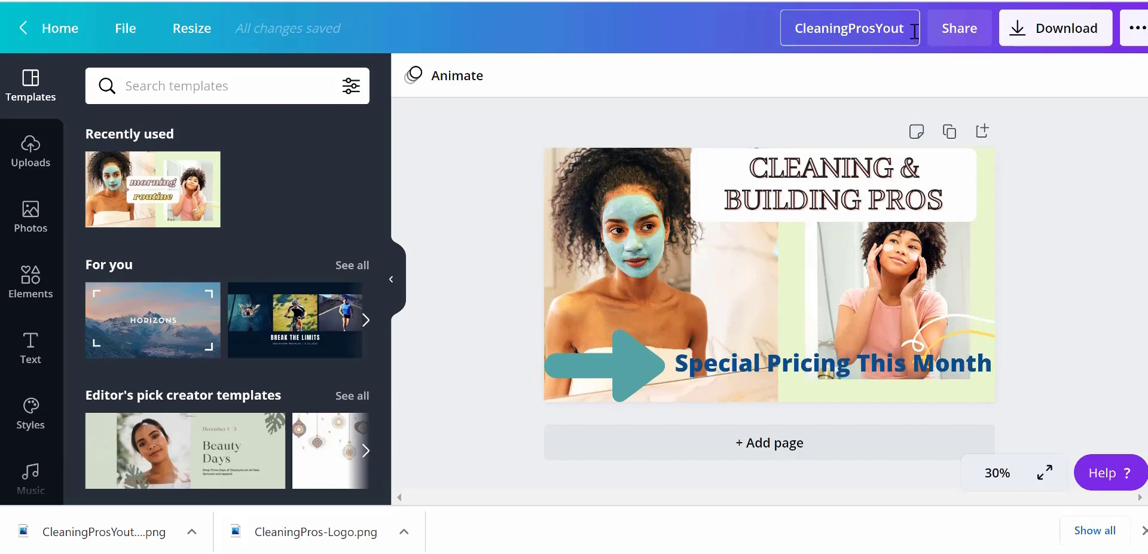
pyautogui.press('BackSpace')
pyautogui.write('Face')
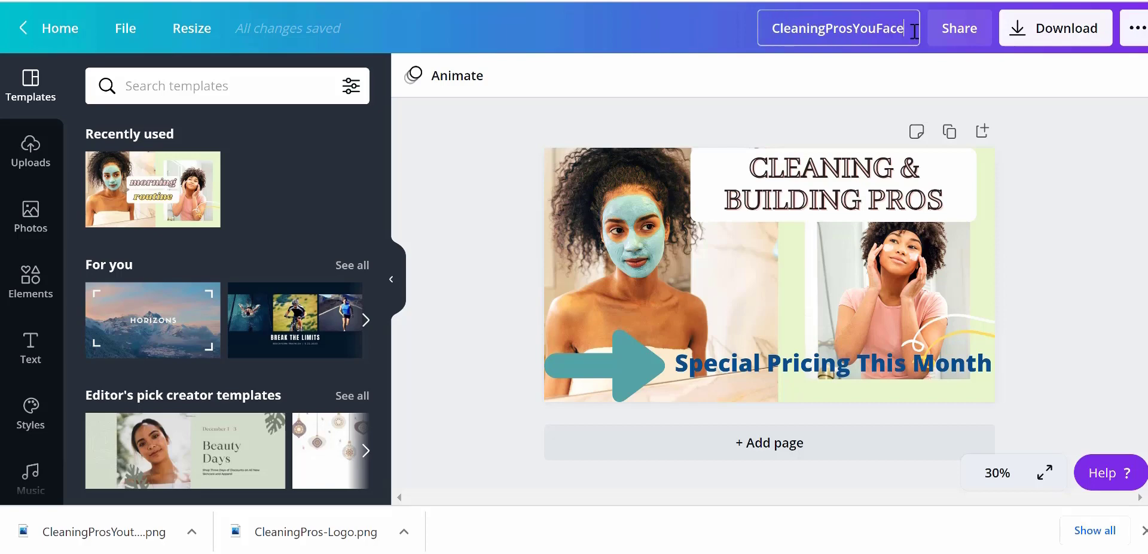
pyautogui.write('book')
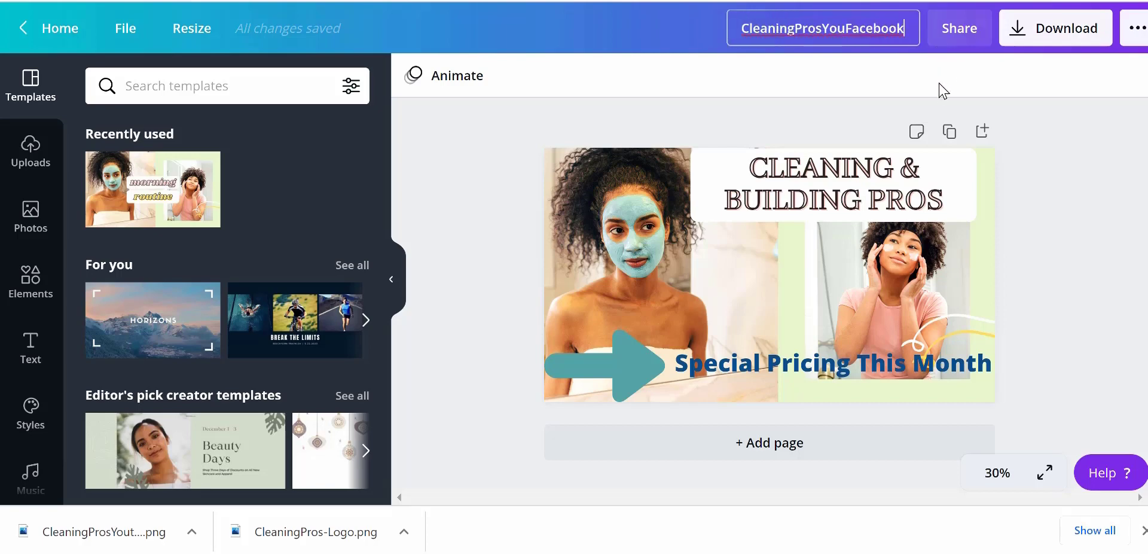
pyautogui.click(938, 88)
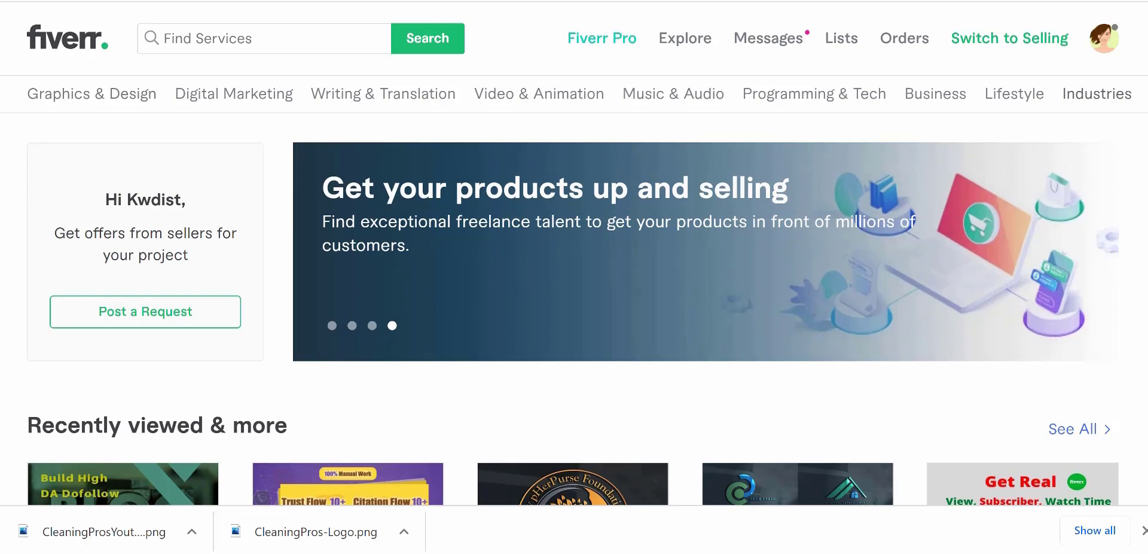
# Switch to Fiverr and search for logo design services
pyautogui.click(308, 44)
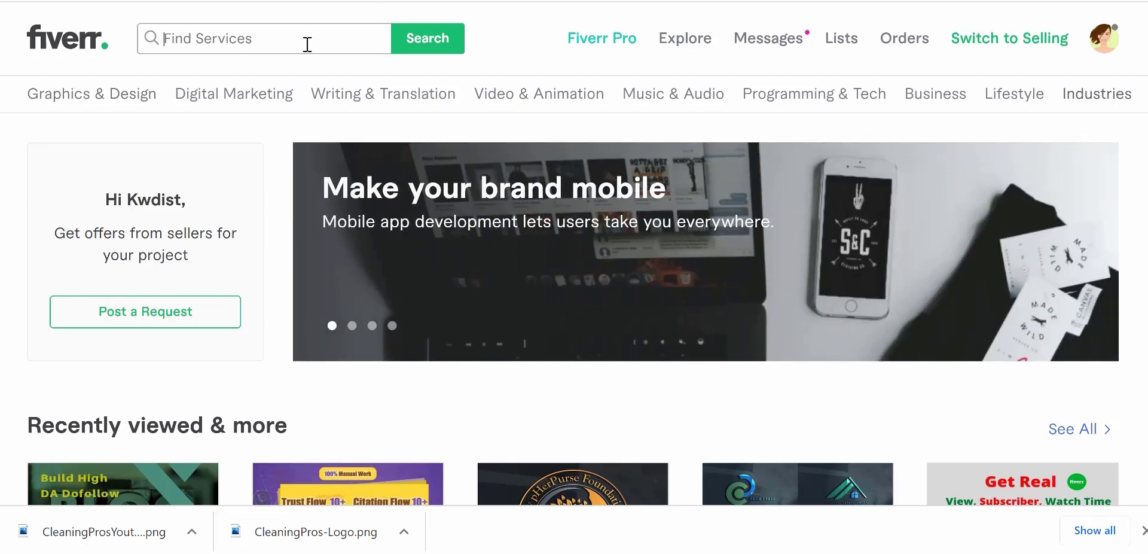
pyautogui.write('logo')
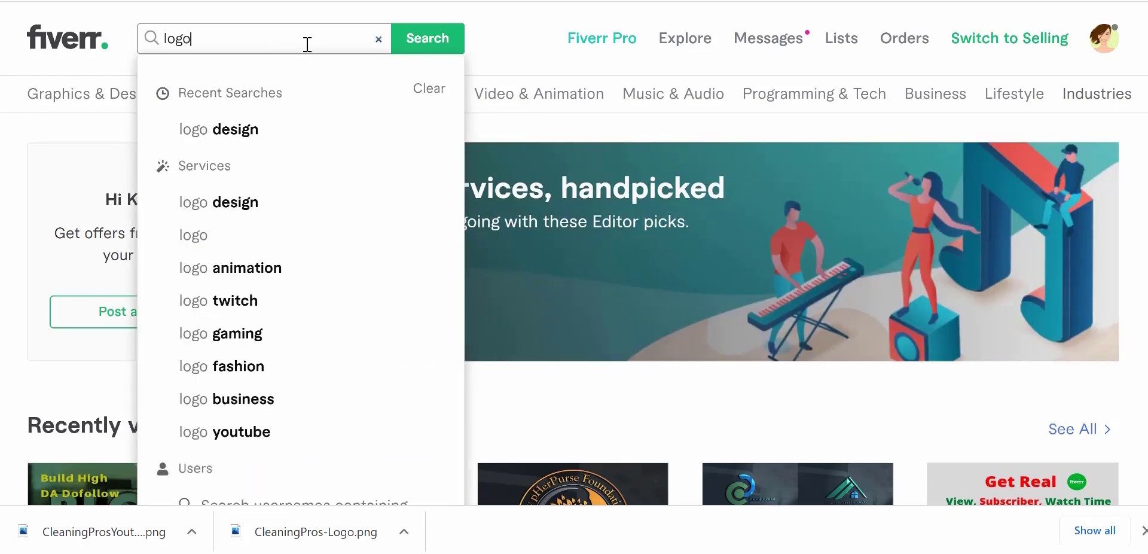
pyautogui.click(240, 131)
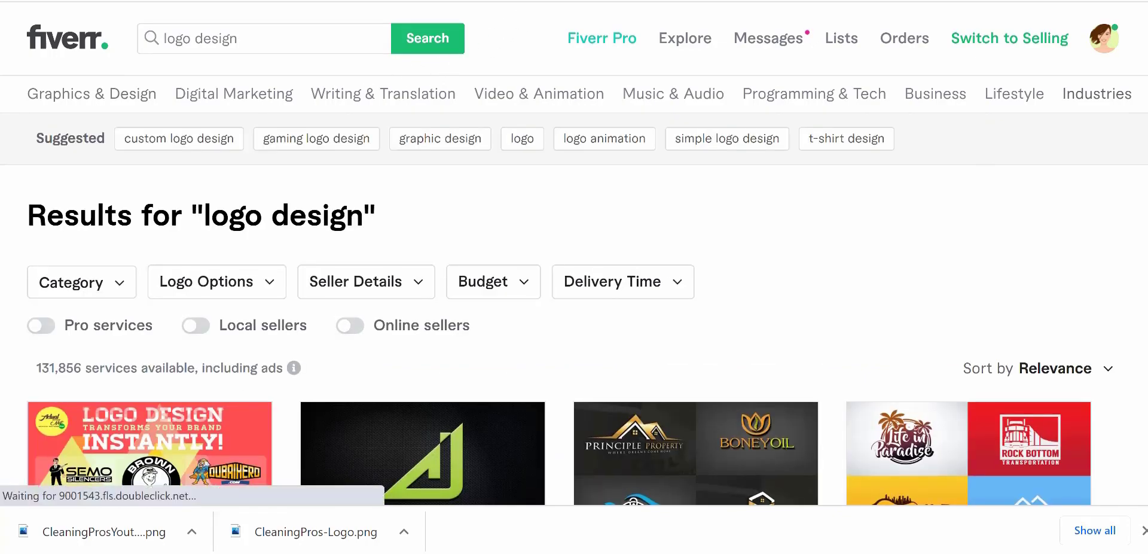
# Examine the result filters for delivery time, budget, category and seller details
pyautogui.scroll(-3, 574, 257)
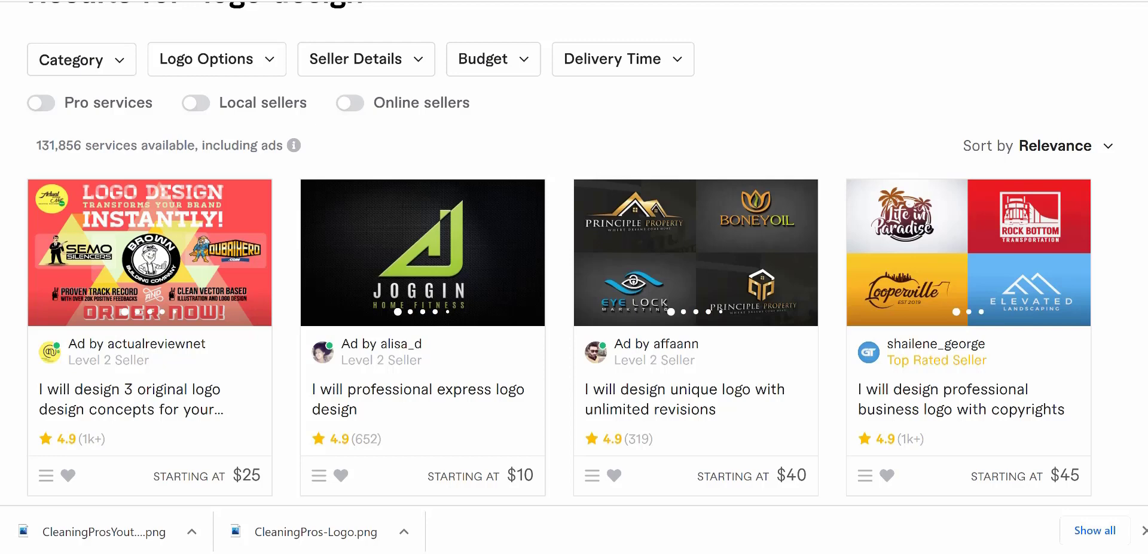
pyautogui.click(680, 61)
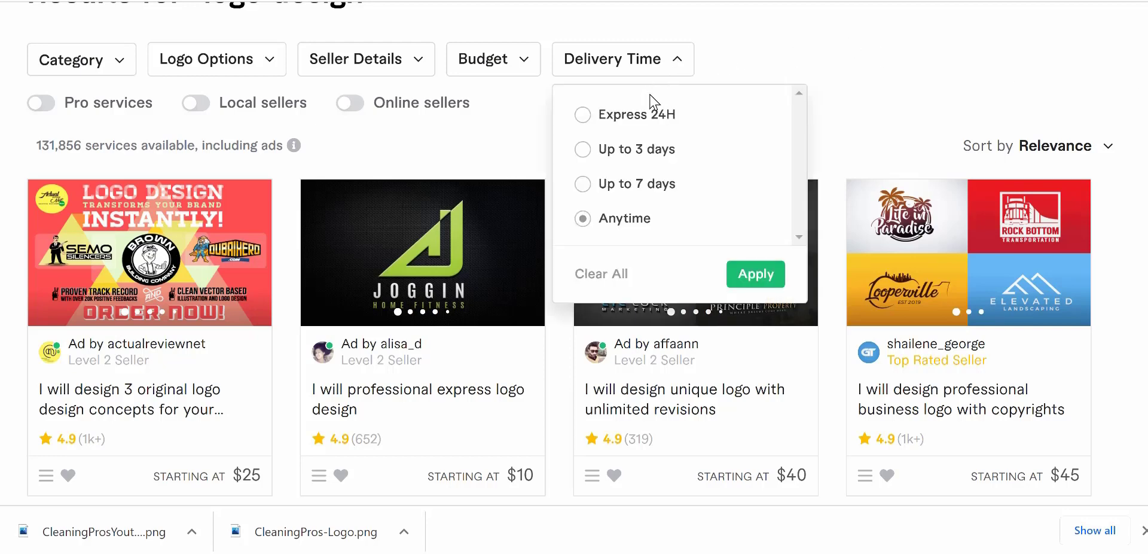
pyautogui.click(526, 66)
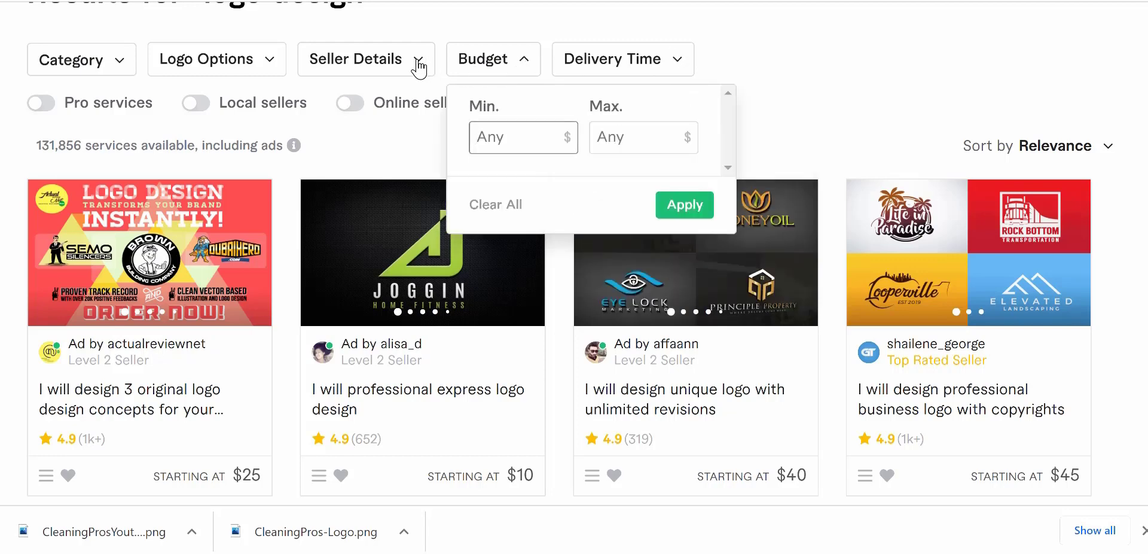
pyautogui.click(120, 67)
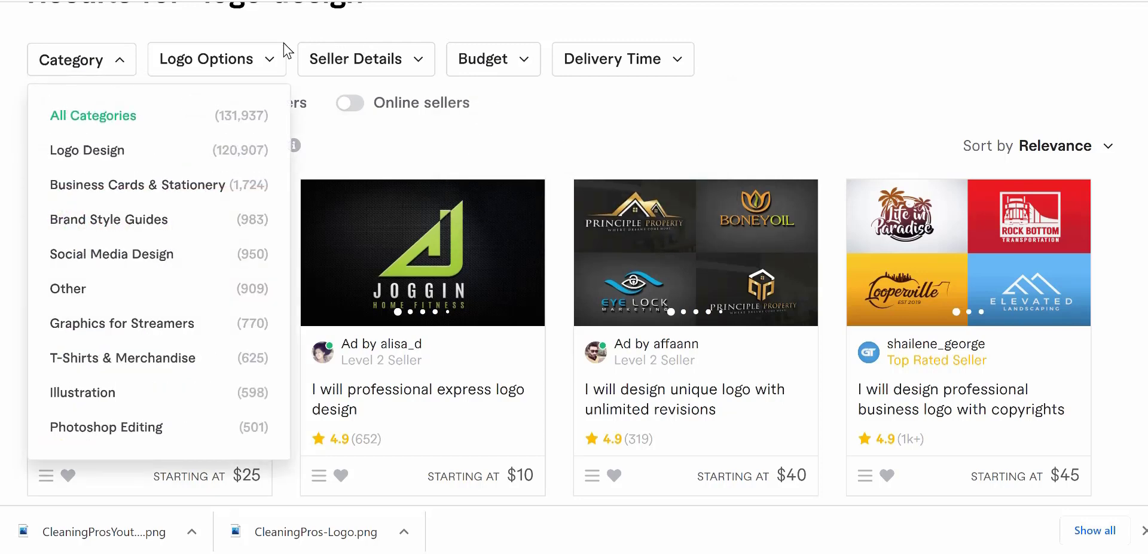
pyautogui.click(420, 64)
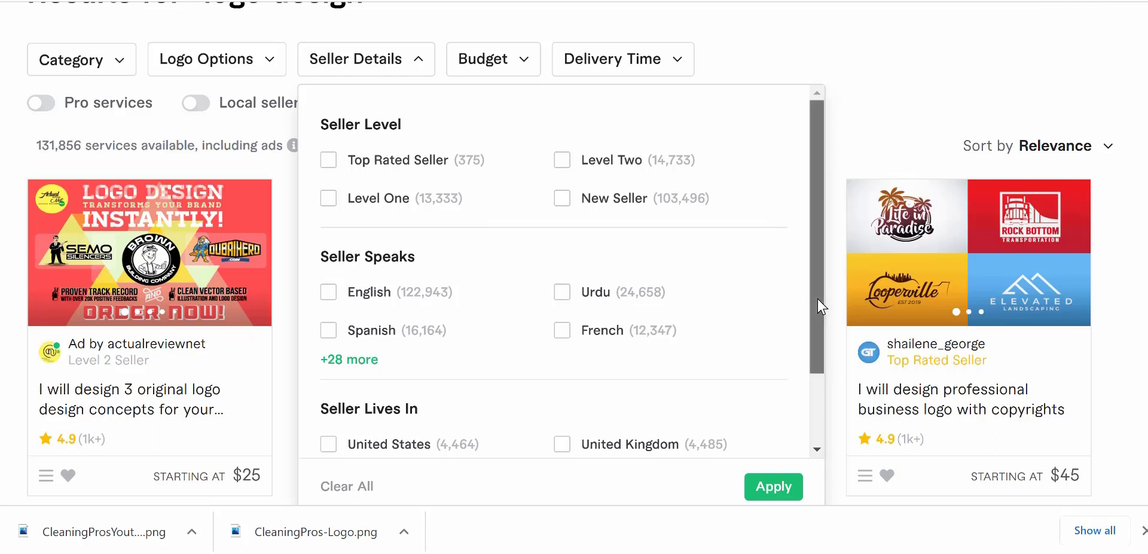
pyautogui.moveTo(816, 299); pyautogui.dragTo(810, 376)
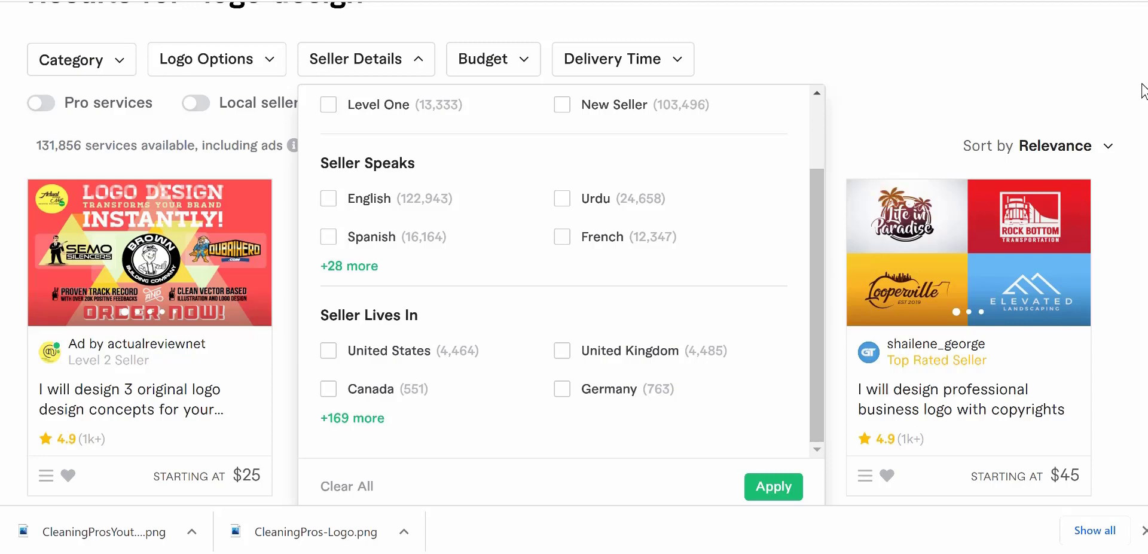
pyautogui.scroll(3, 816, 302)
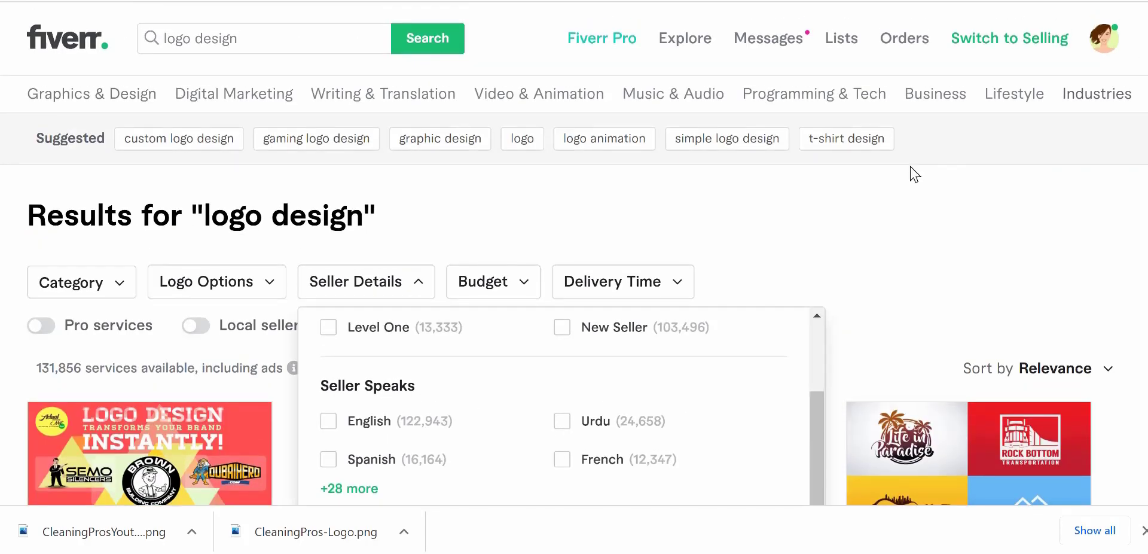
pyautogui.click(849, 196)
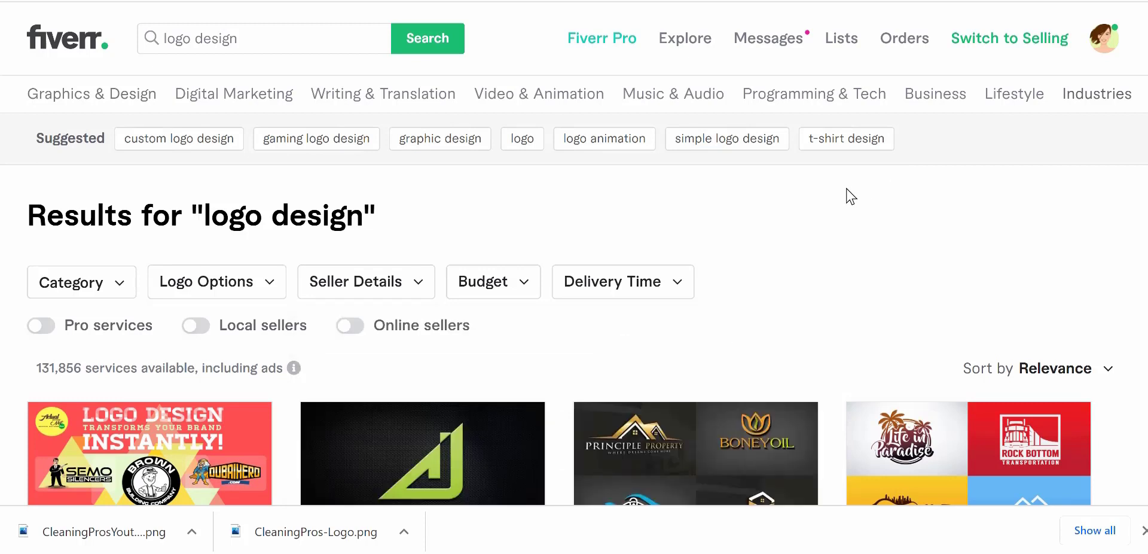